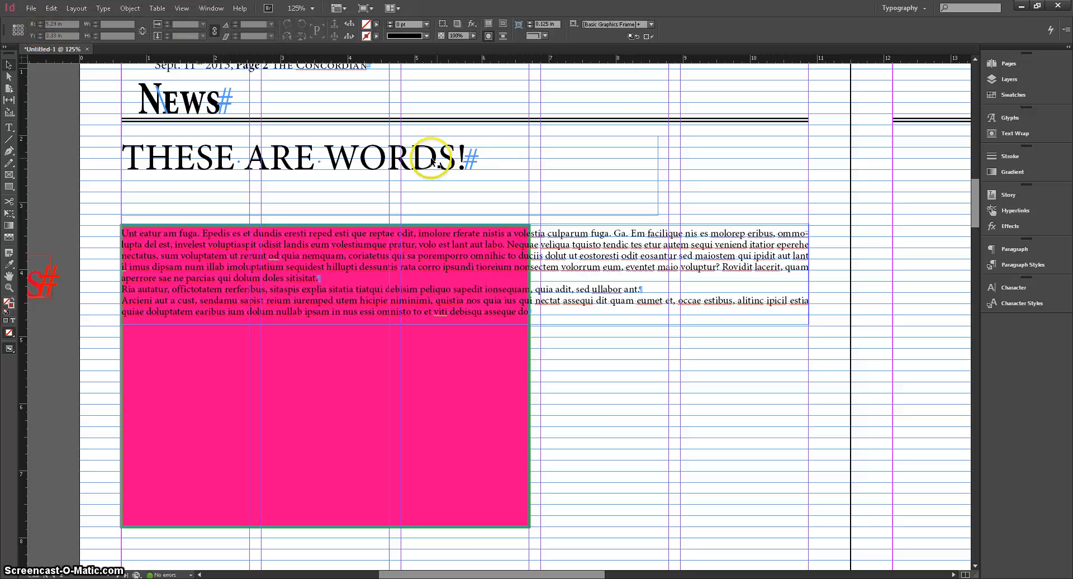
Select the headline text frame and the pink rectangle alternately to compare the control options offered for each.
click(154, 163)
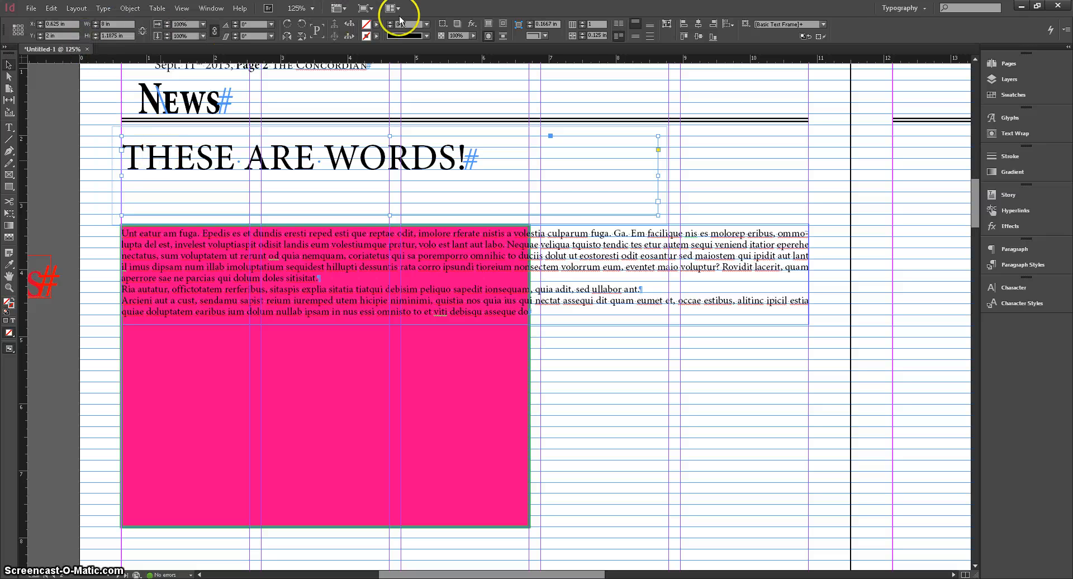
click(485, 454)
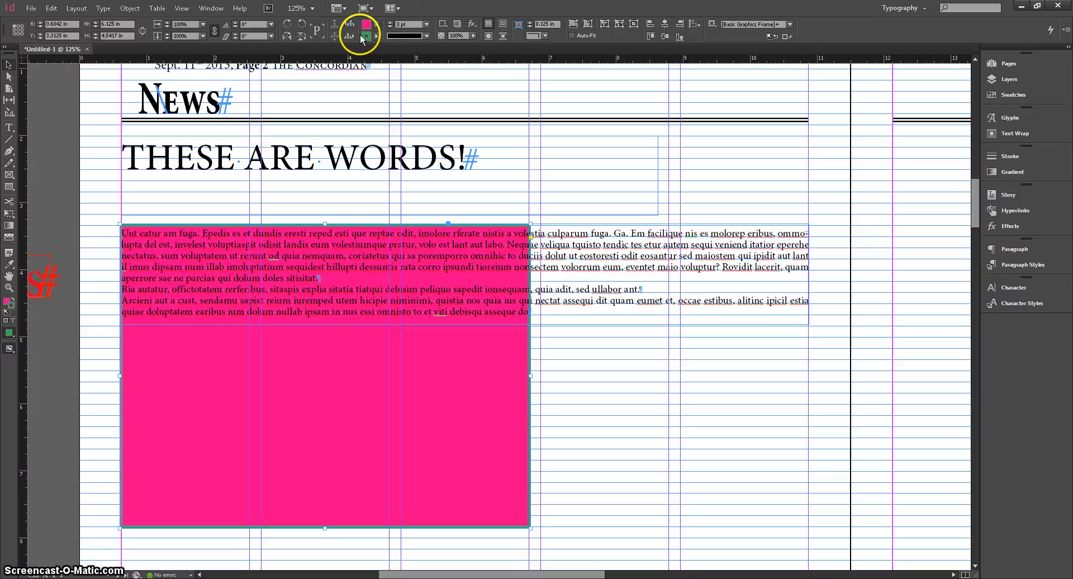
click(407, 148)
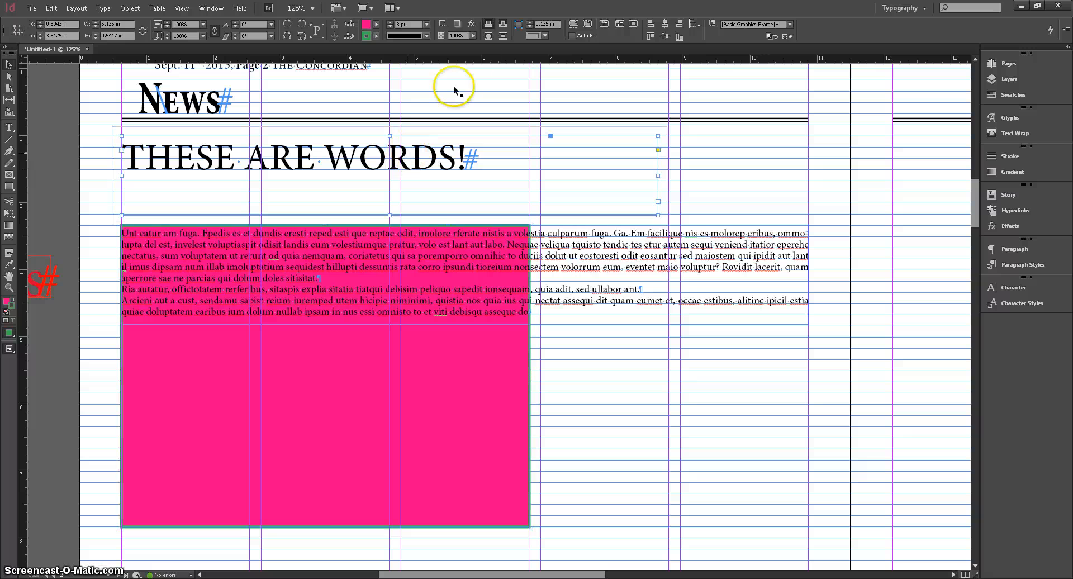
click(447, 419)
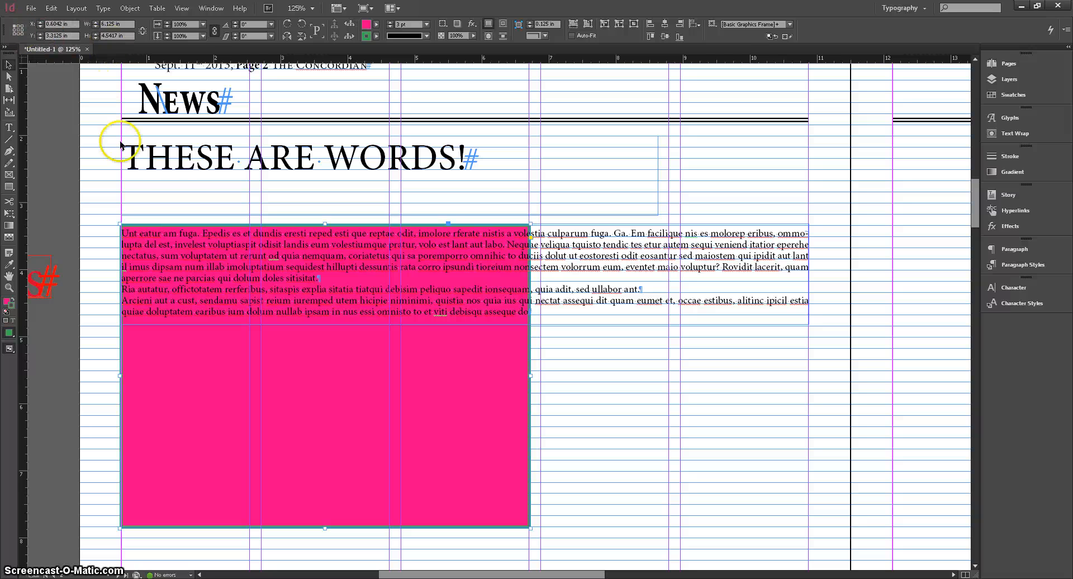
click(168, 184)
click(199, 349)
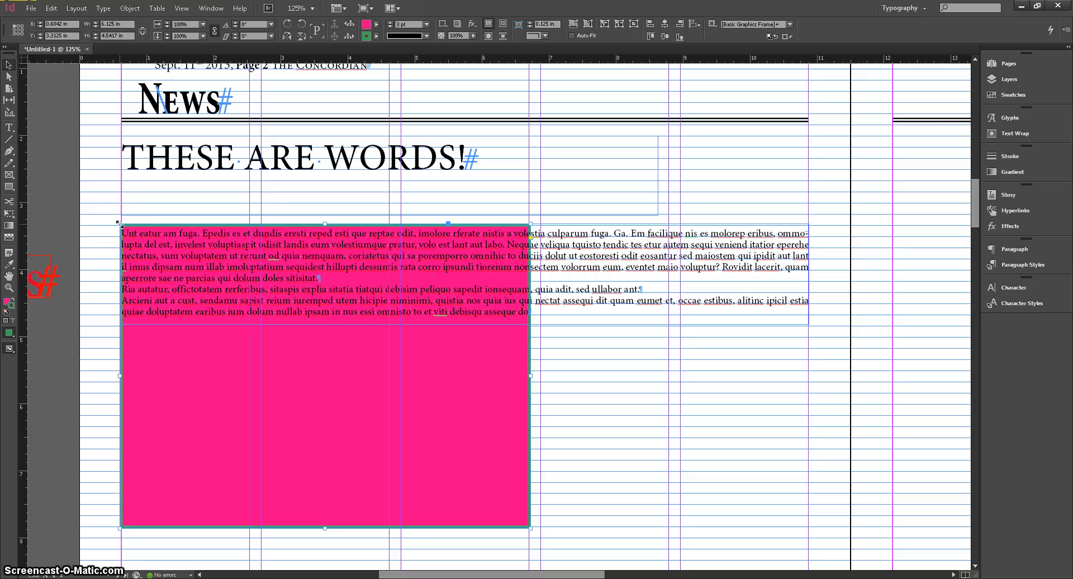
Adjust the pink rectangle's horizontal position in small increments and leave its X value at 0.625 in.
click(40, 23)
click(40, 22)
click(40, 22)
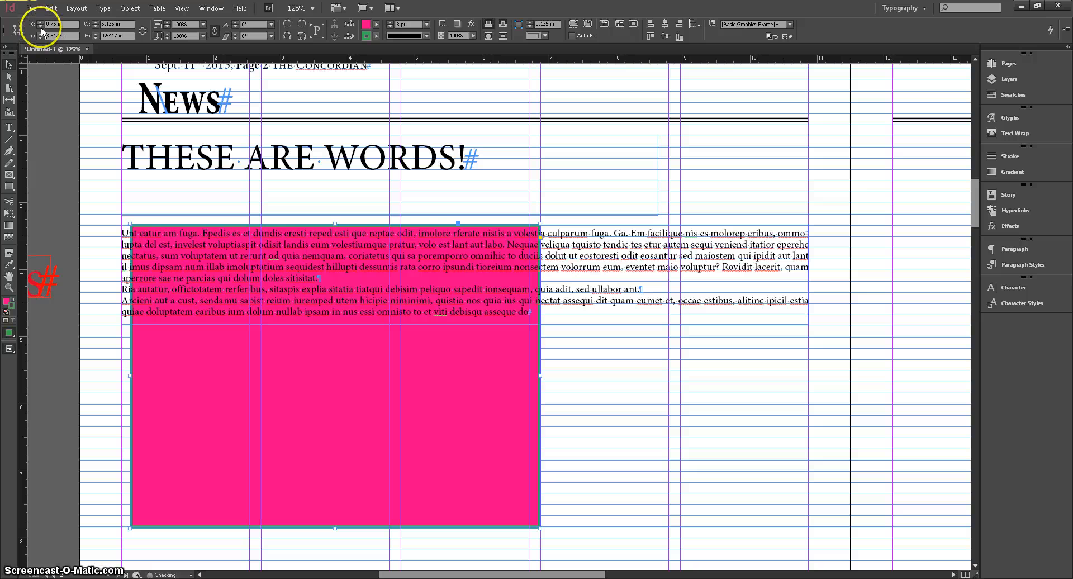
click(40, 27)
click(40, 26)
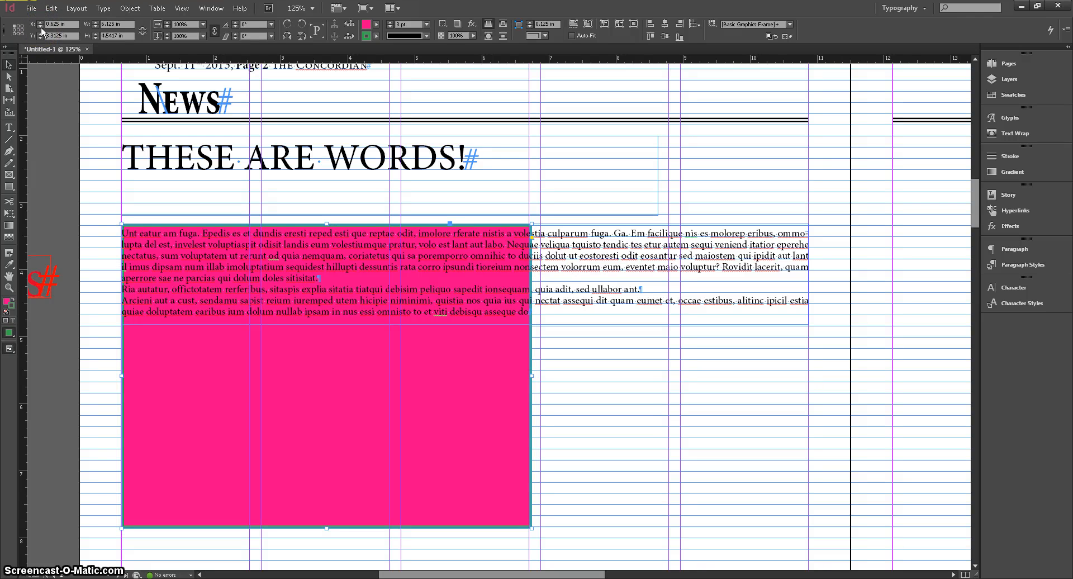
click(40, 27)
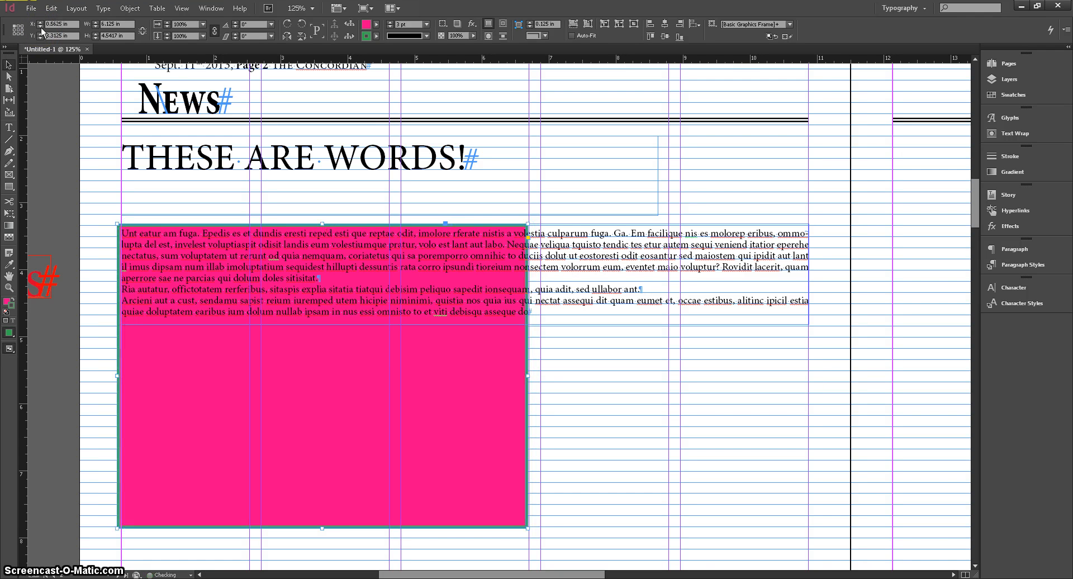
click(40, 22)
Shift the pink rectangle vertically in small increments to a Y position of 3.25 in.
click(41, 38)
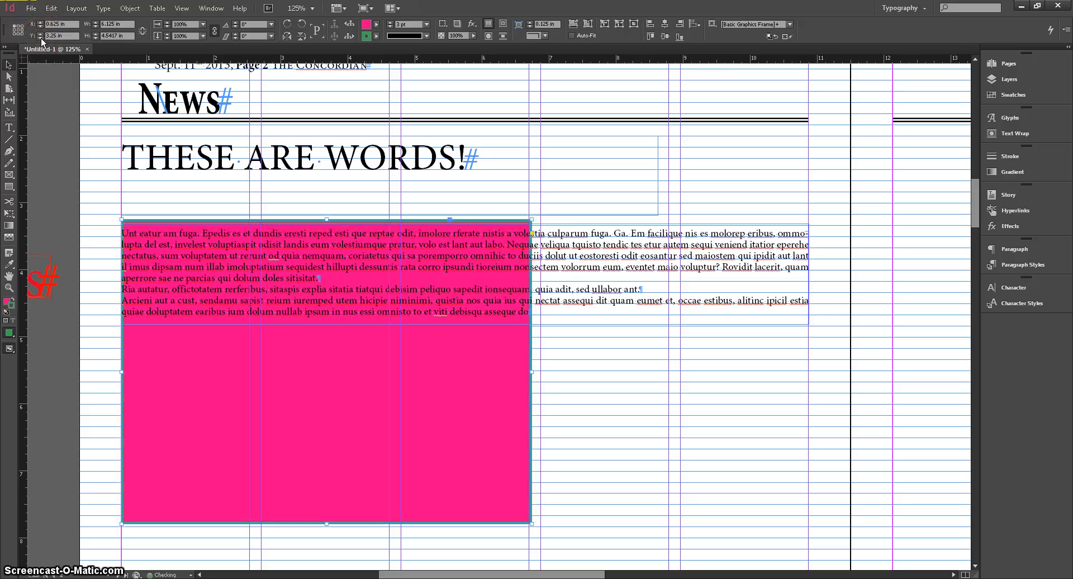
click(41, 38)
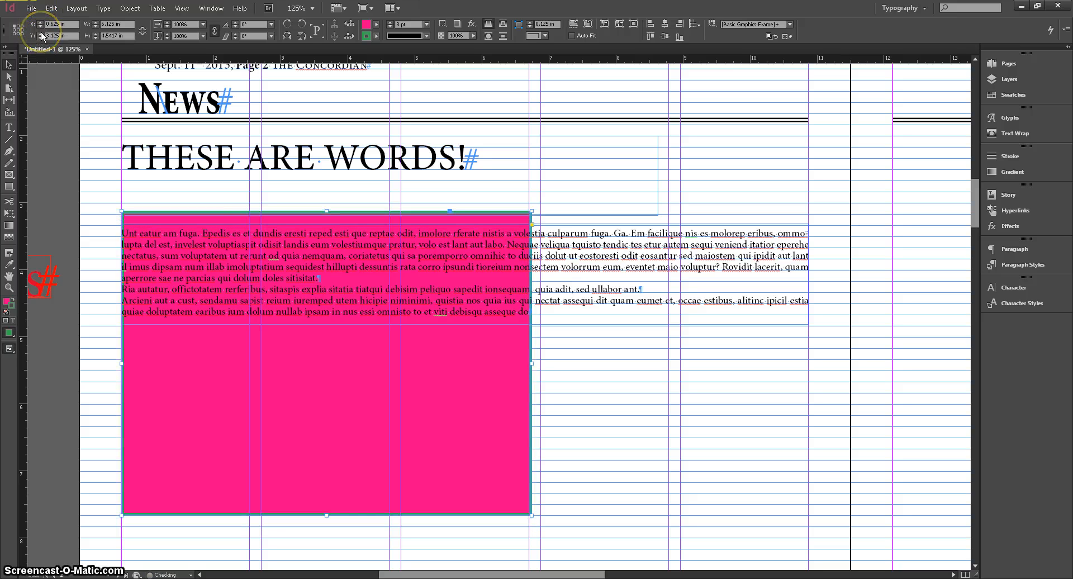
click(41, 33)
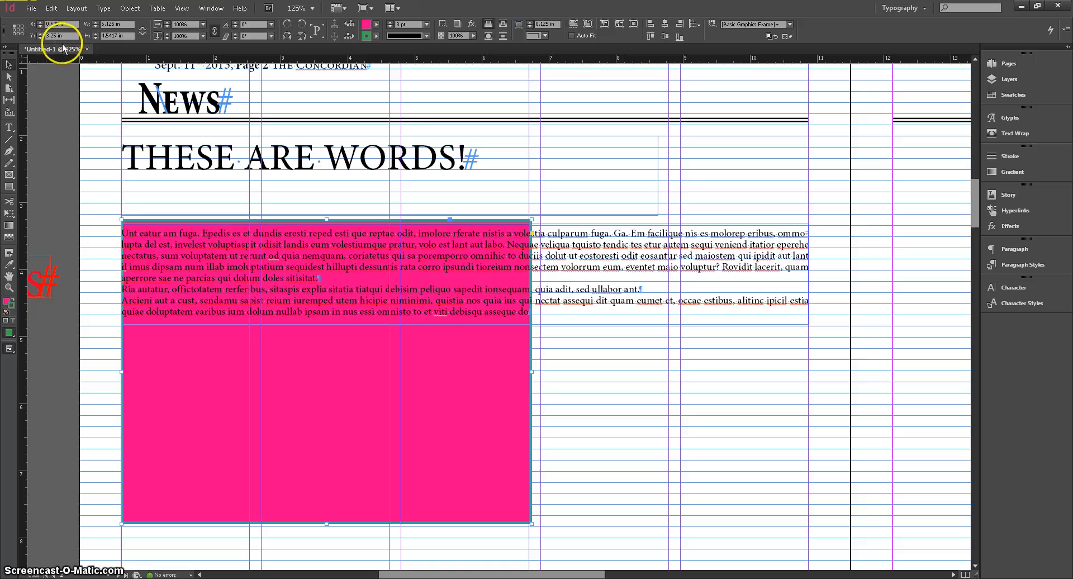
Set the pink rectangle's Y position to 3 in and add .125 in to that value.
click(56, 35)
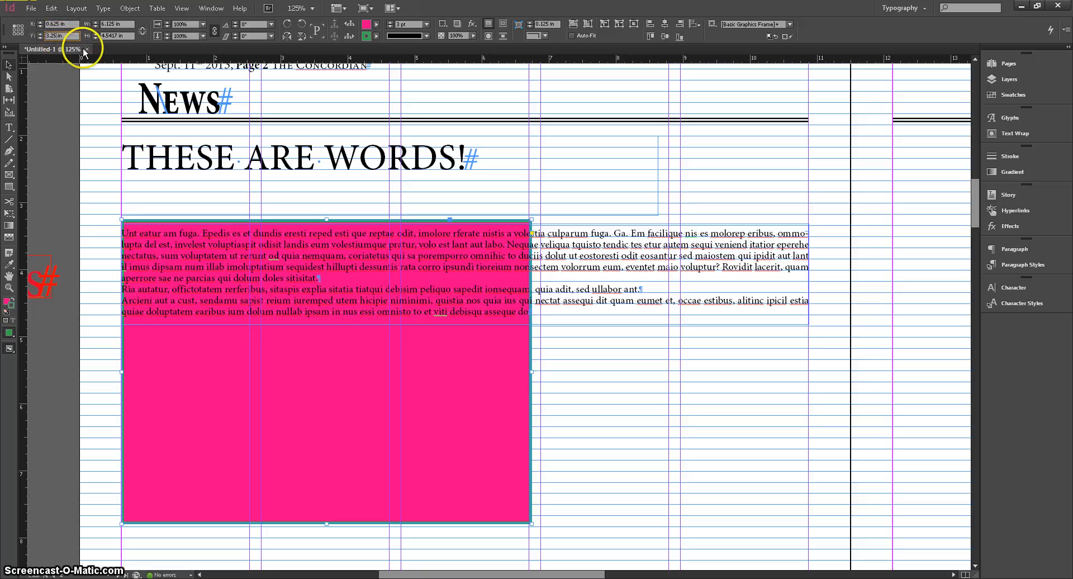
text(3in)
key(Return)
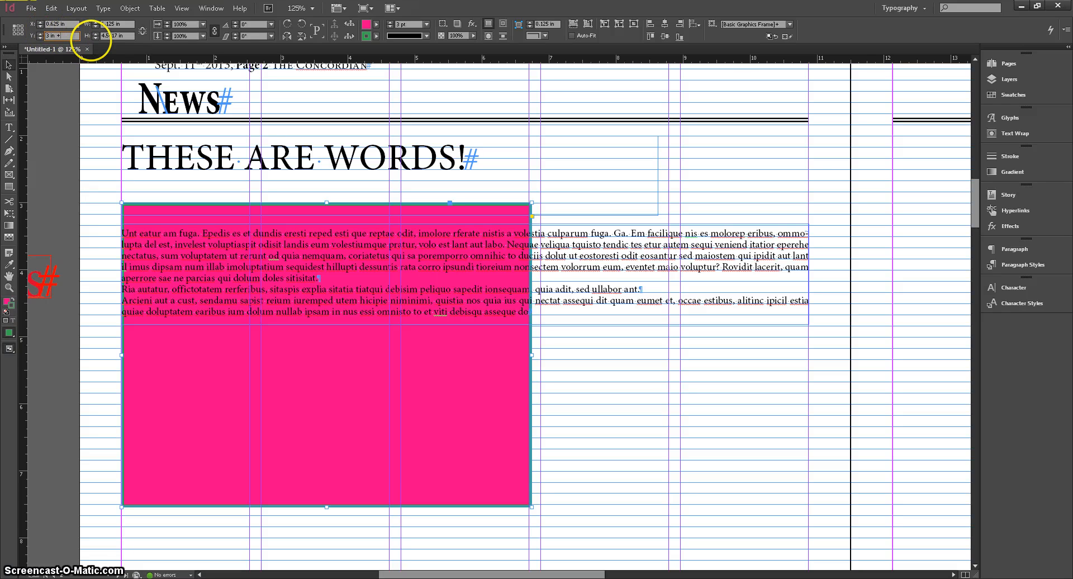
text(+.125)
key(Return)
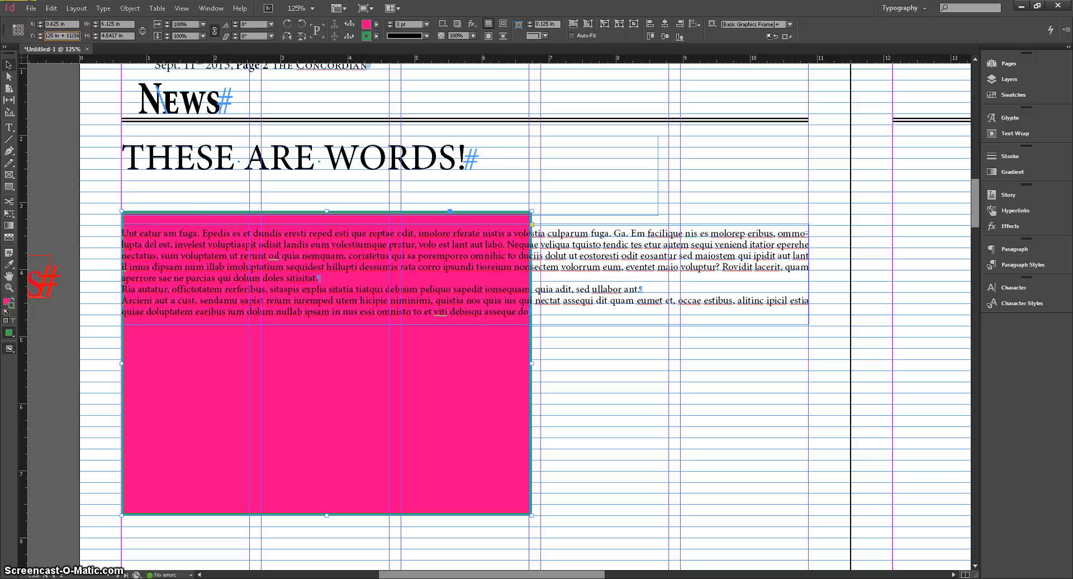
Try adding 11/16 in to the rectangle's Y position and undo the move.
key(Return)
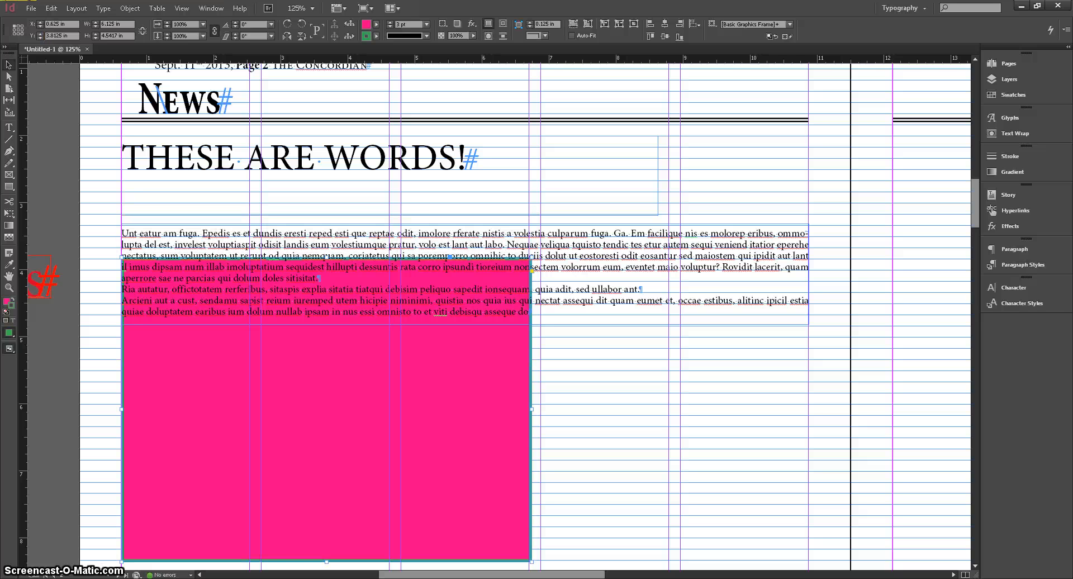
key(ctrl+z)
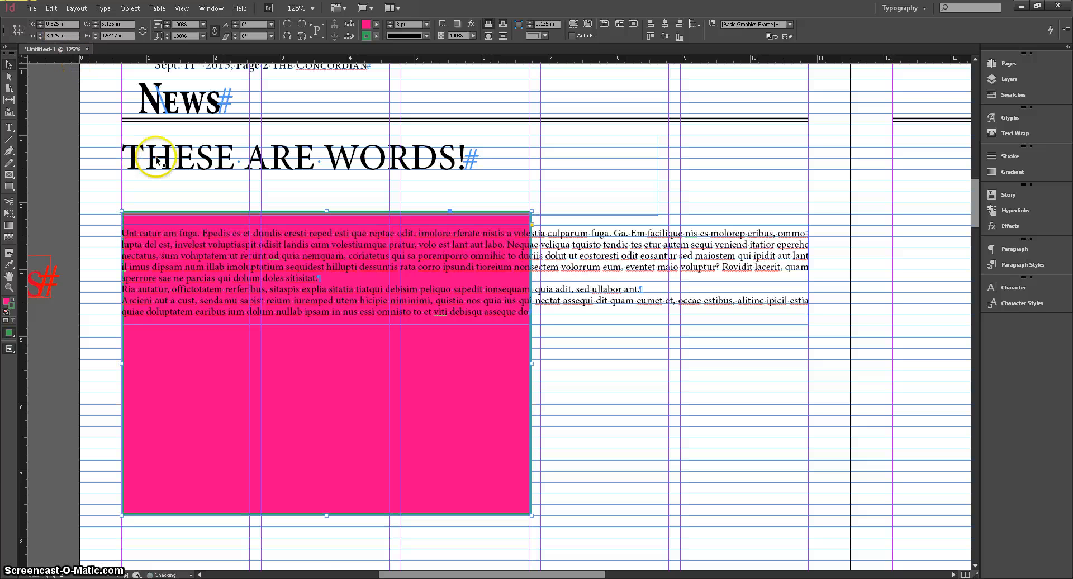
Widen the pink rectangle in small increments and narrow it back to a width of 6.5625 in.
click(95, 22)
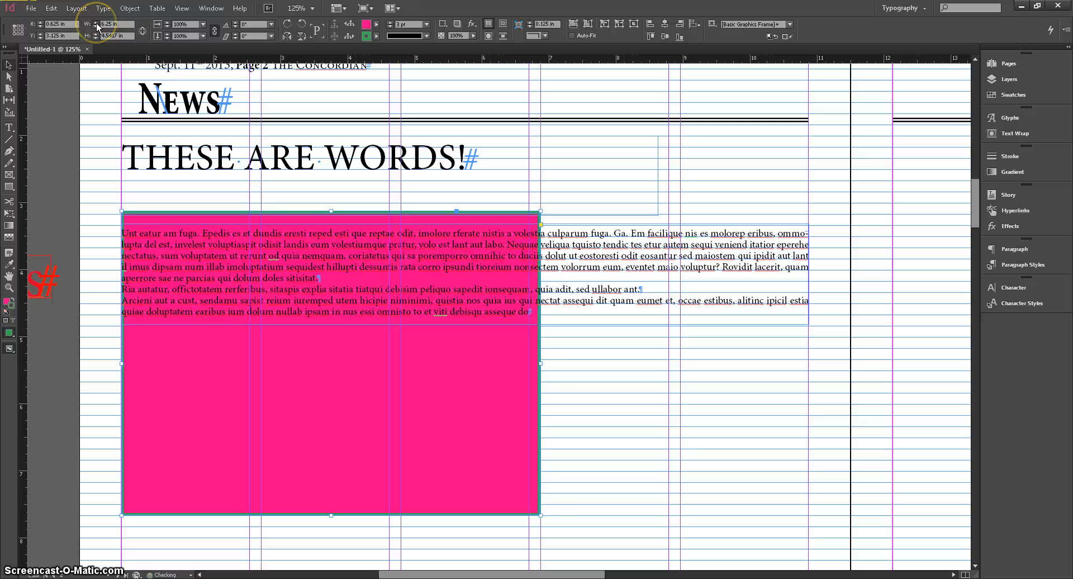
click(96, 23)
click(96, 23)
click(96, 24)
click(96, 23)
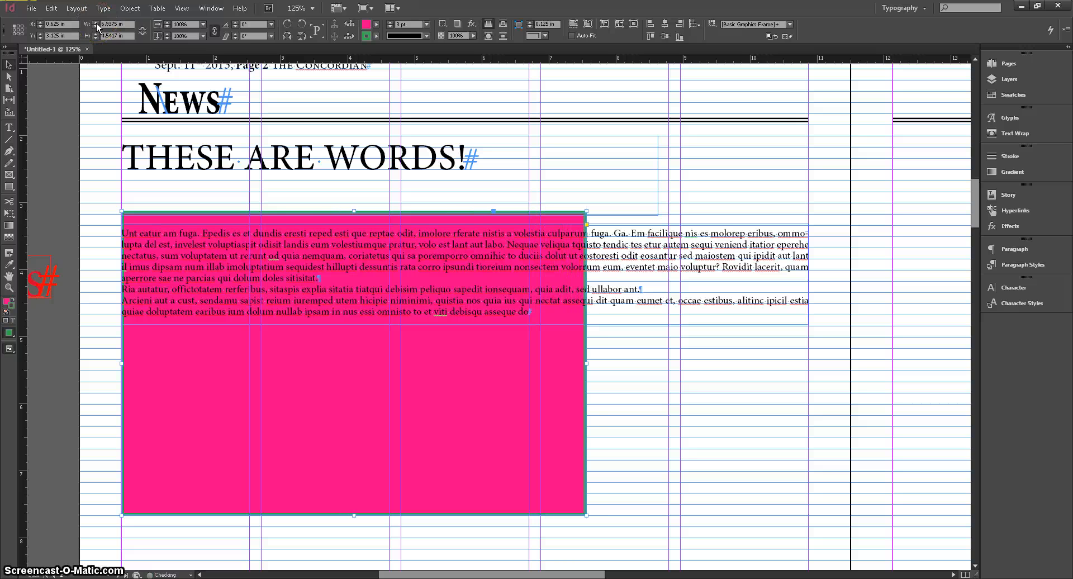
click(96, 24)
click(96, 27)
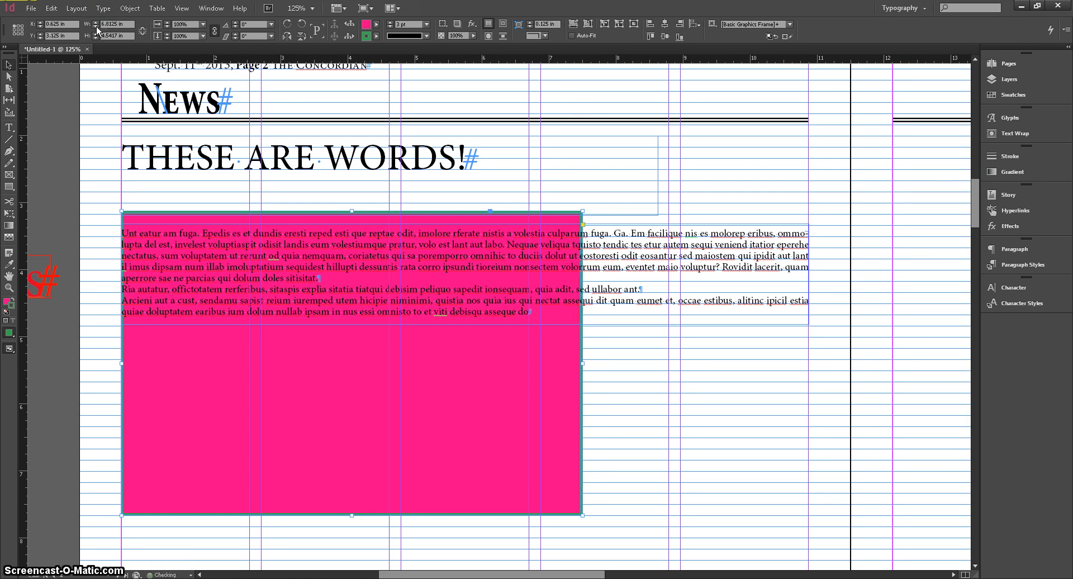
click(96, 27)
click(96, 27)
click(96, 26)
Set the rectangle's height to 4.5625 in and pull its right edge in to the column guide, making it about 6.08 in wide.
click(96, 34)
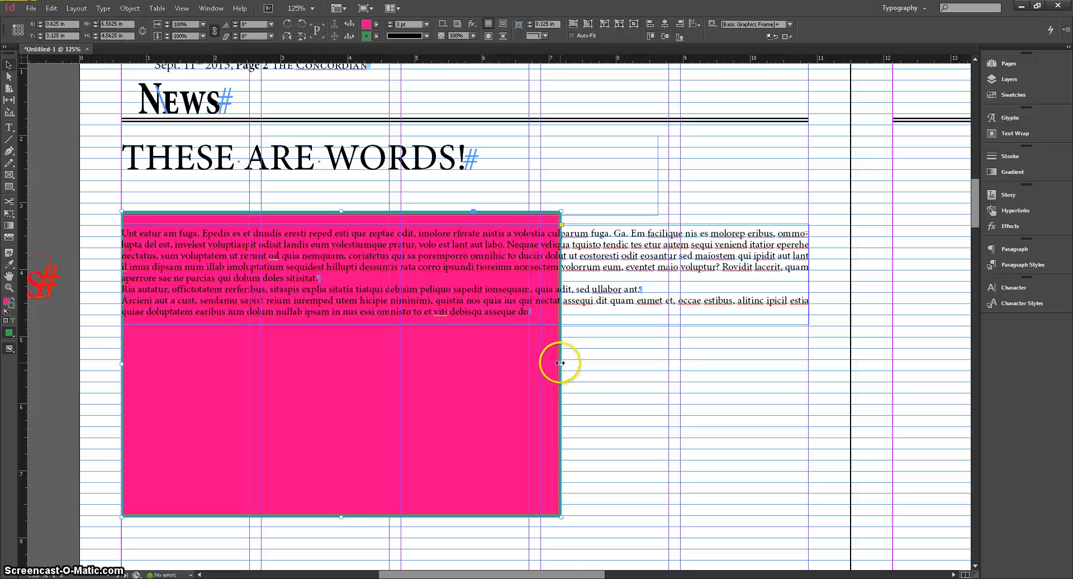
mouse_move(561, 364)
mouse_down()
mouse_move(576, 362)
mouse_move(565, 363)
mouse_up()
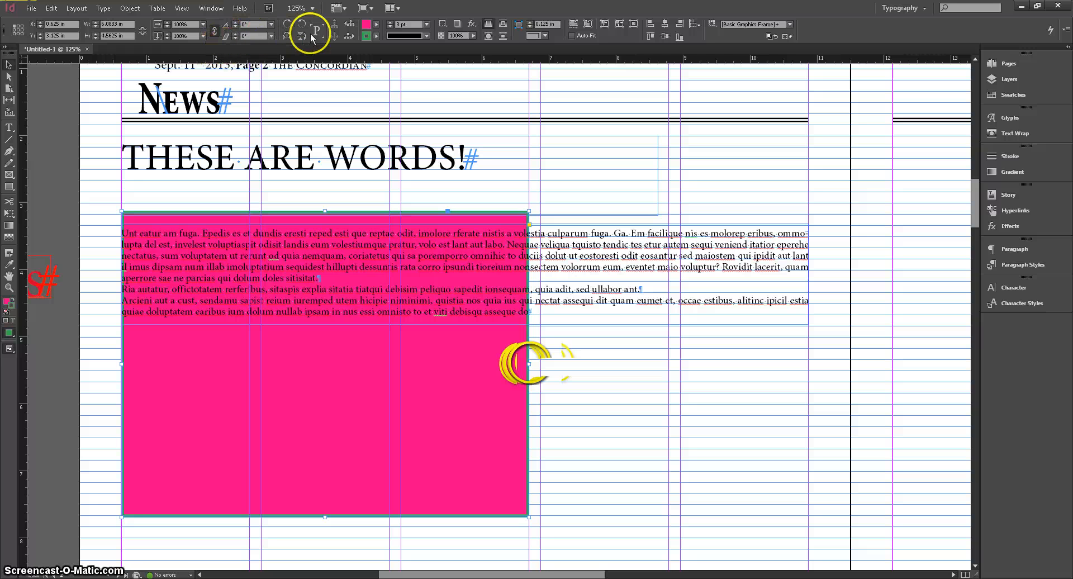
Try the None and Black fills on the rectangle and restore the C=0 M=100 Y=0 K=0 fill.
click(376, 24)
click(280, 47)
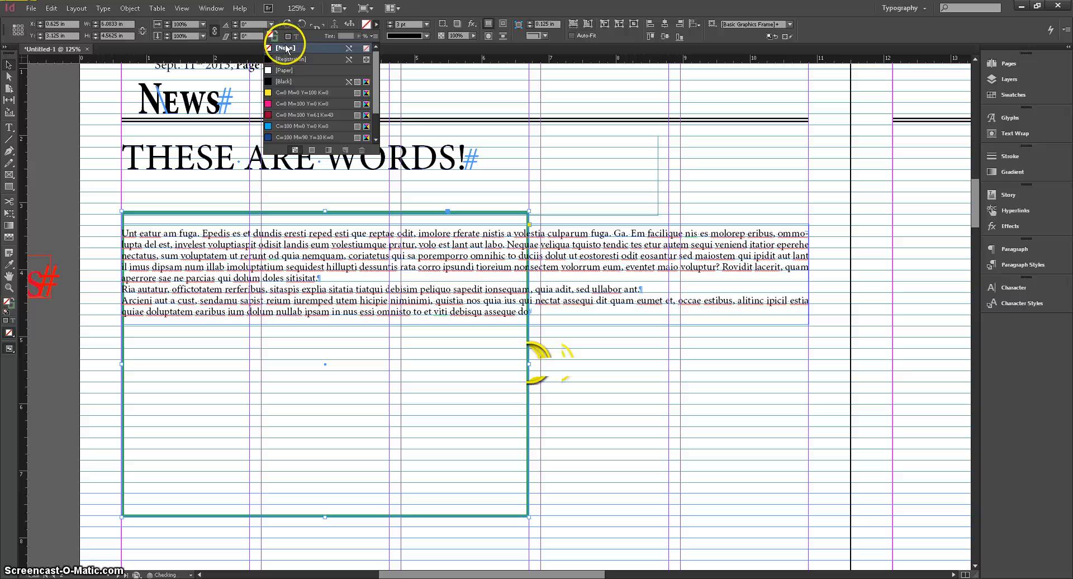
click(285, 81)
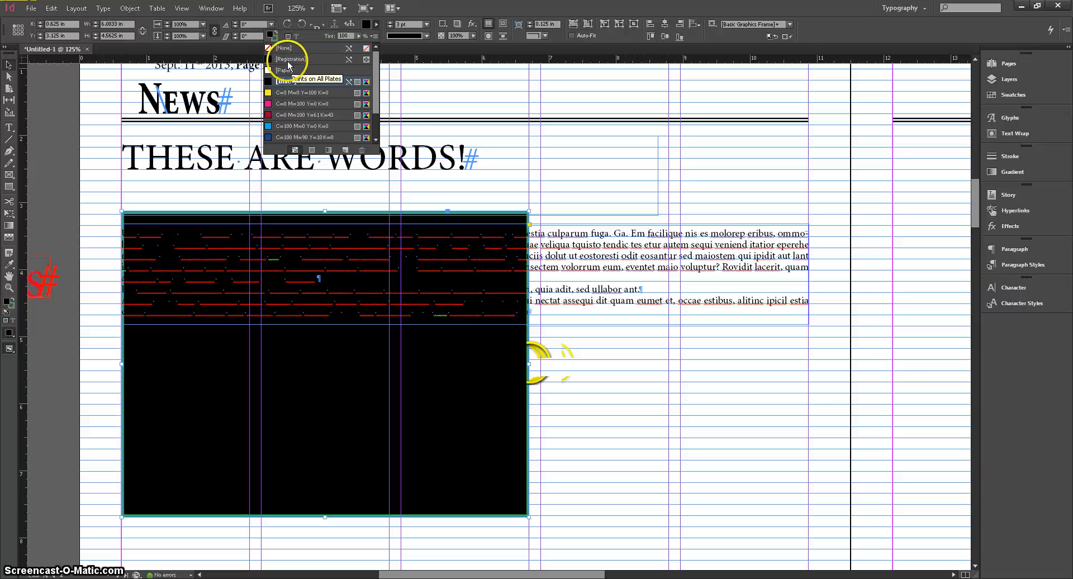
click(284, 104)
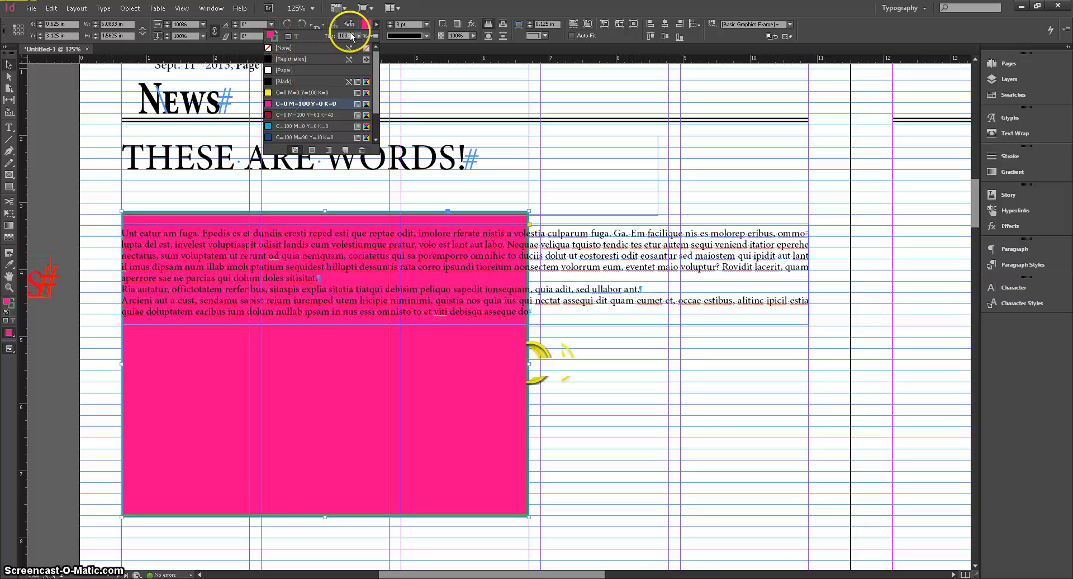
Set the rectangle's stroke colour to C=100 M=90 Y=10 K=0 and its stroke weight to 2 pt.
click(376, 38)
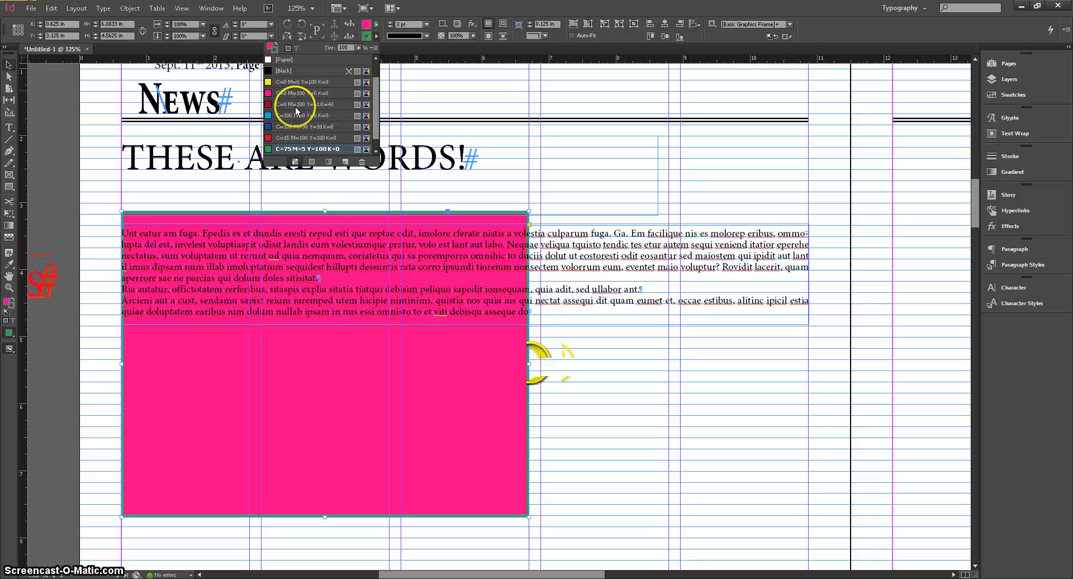
click(289, 132)
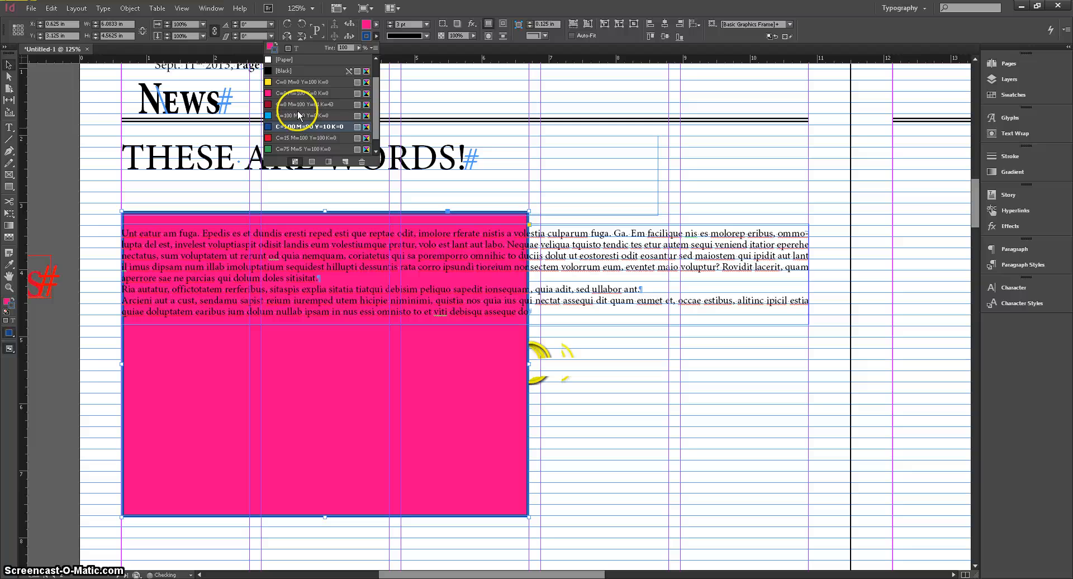
click(390, 21)
click(390, 26)
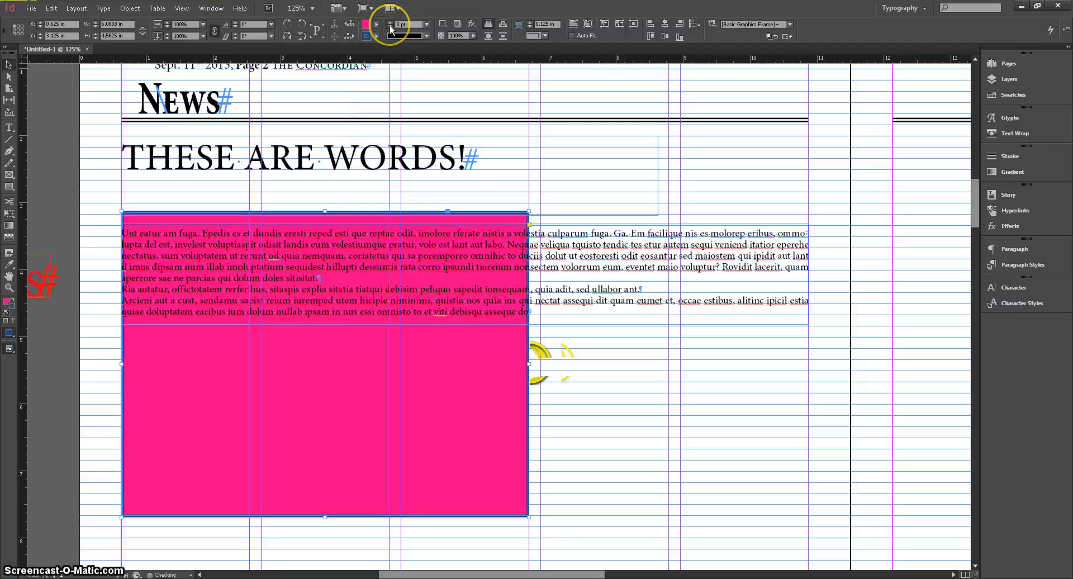
click(390, 27)
Try the Thin - Thick - Thin stroke type on the rectangle and restore the Solid stroke.
click(426, 36)
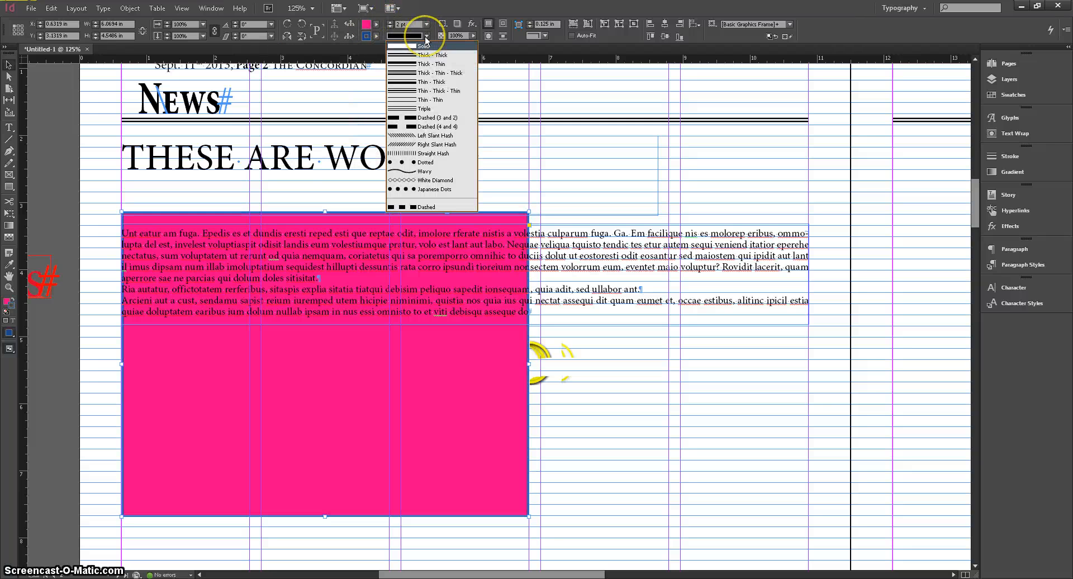
click(425, 36)
click(426, 36)
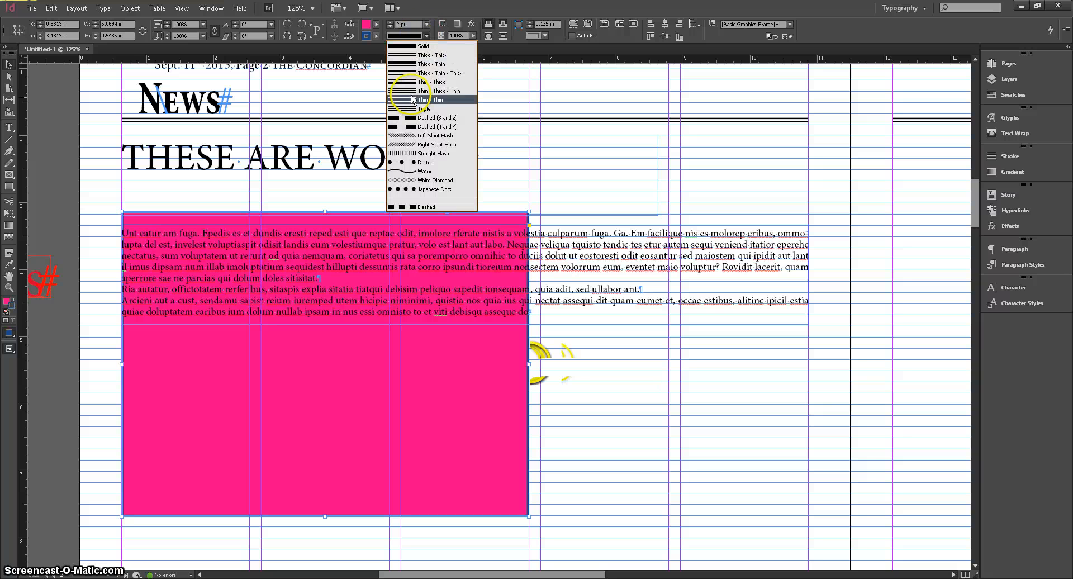
click(412, 96)
click(419, 36)
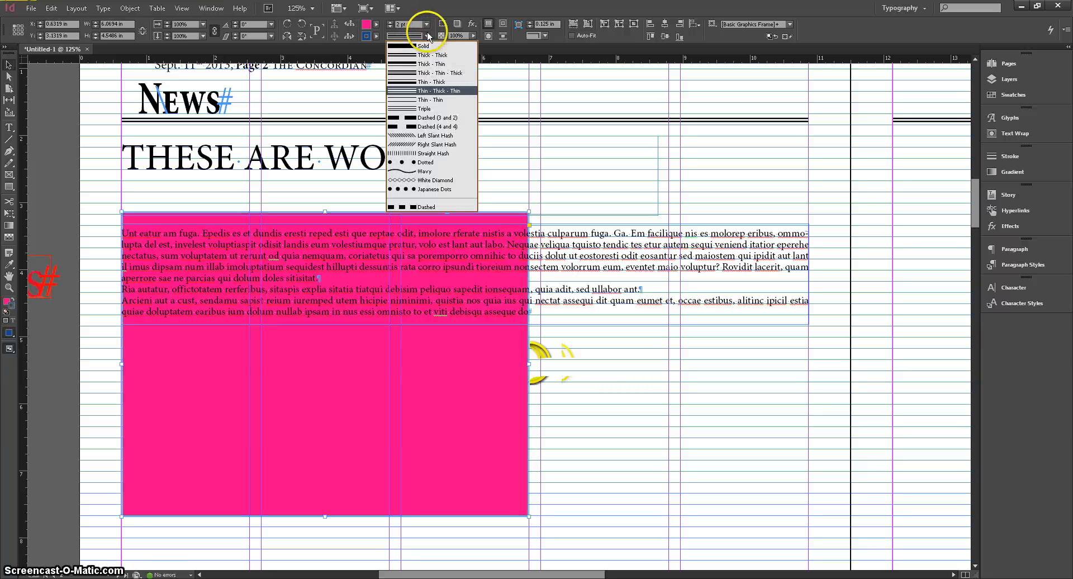
click(405, 52)
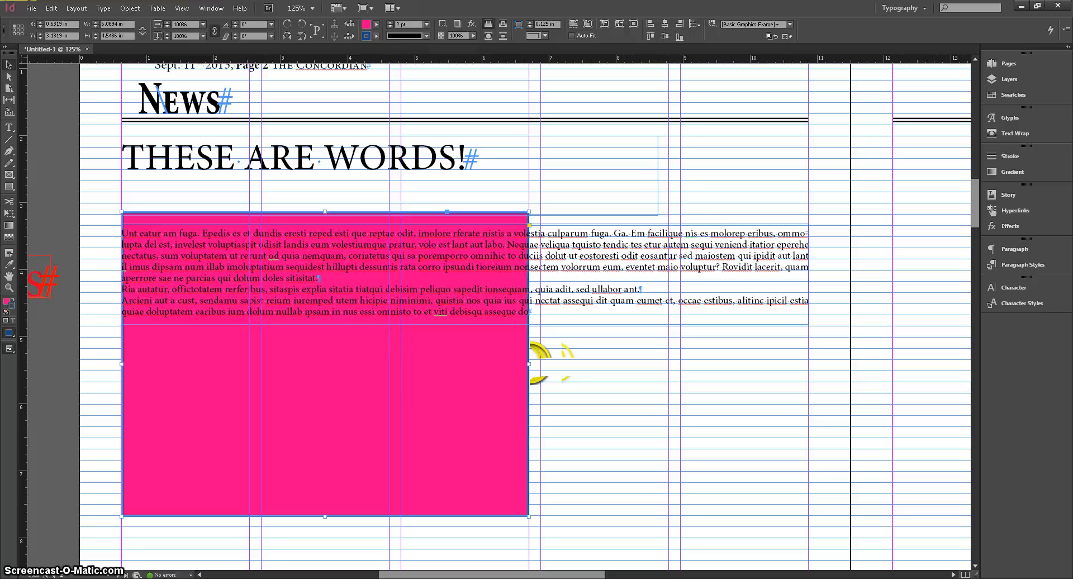
Compare the None and dark red fills on the rectangle, leaving its fill set to None.
click(376, 24)
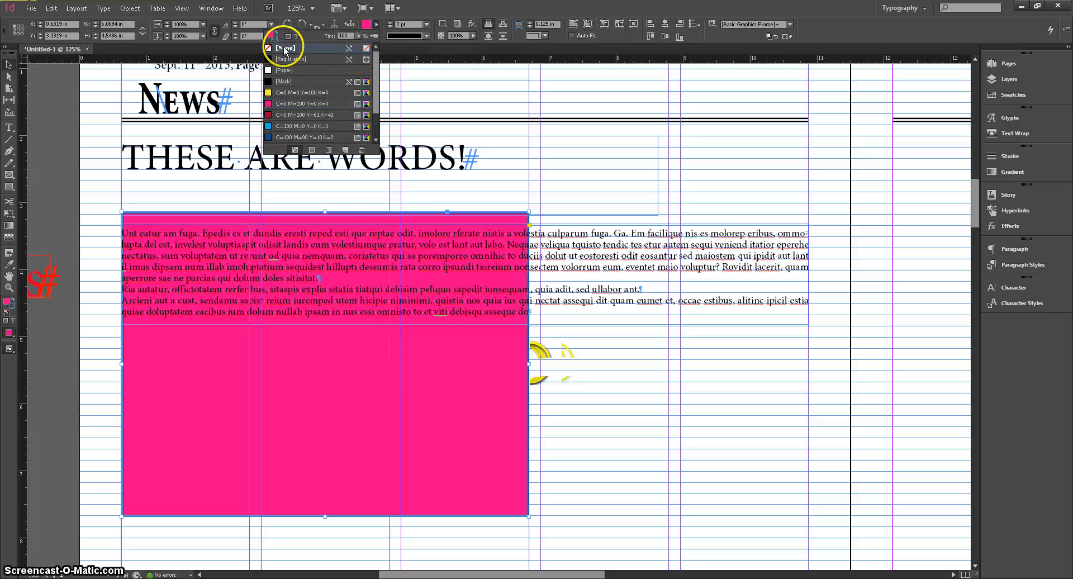
click(285, 49)
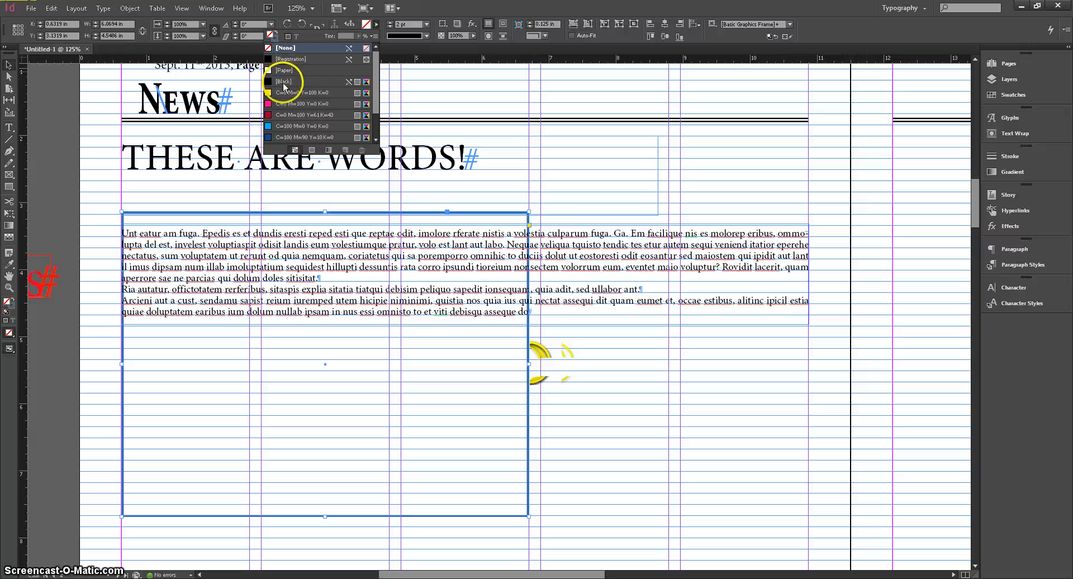
click(285, 115)
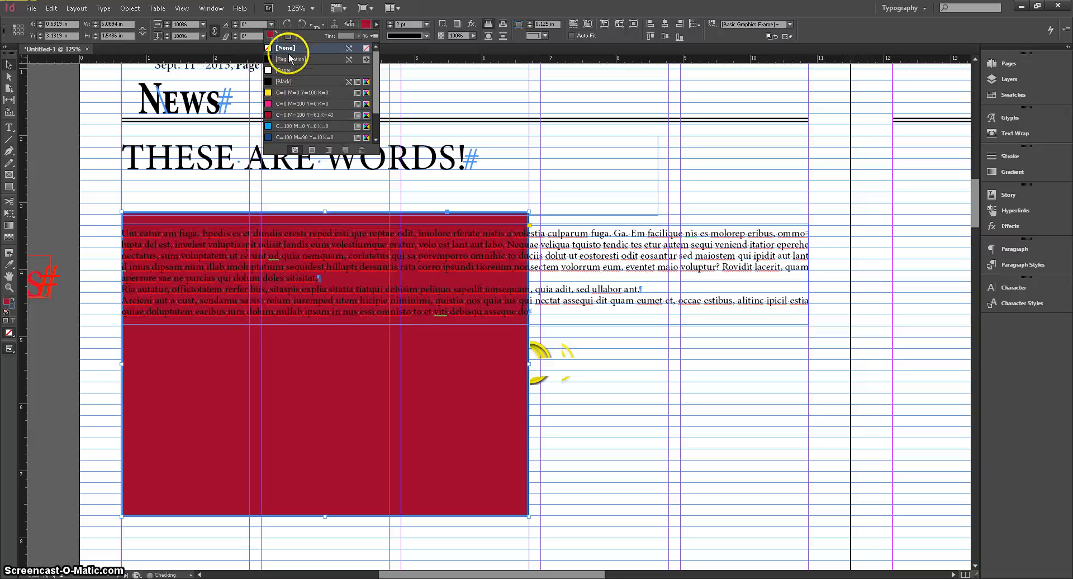
click(286, 48)
click(325, 416)
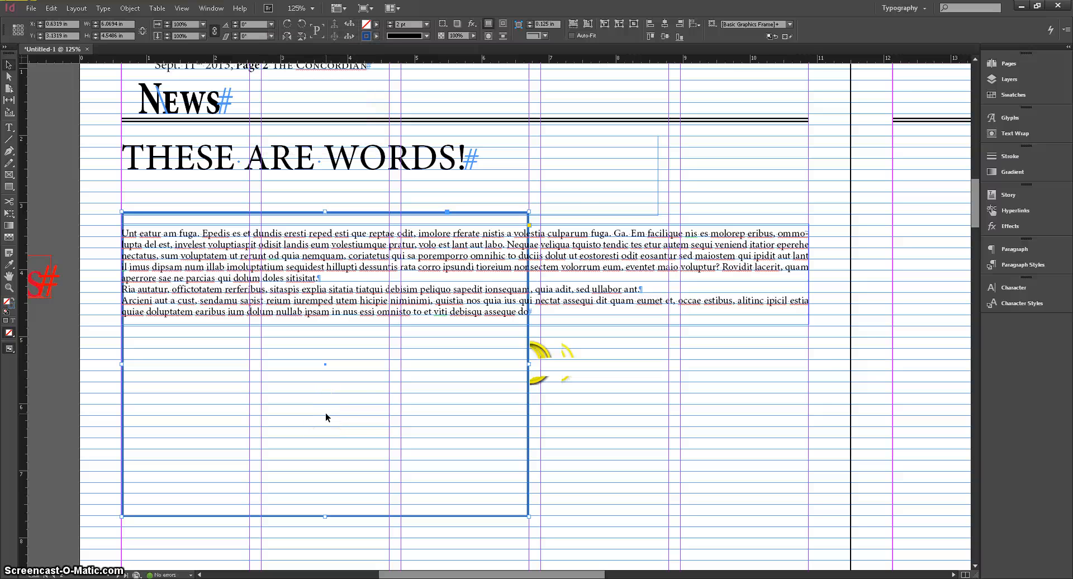
Place the Hurdle photo from the Concordian documents folder into the selected rectangle.
key(ctrl+d)
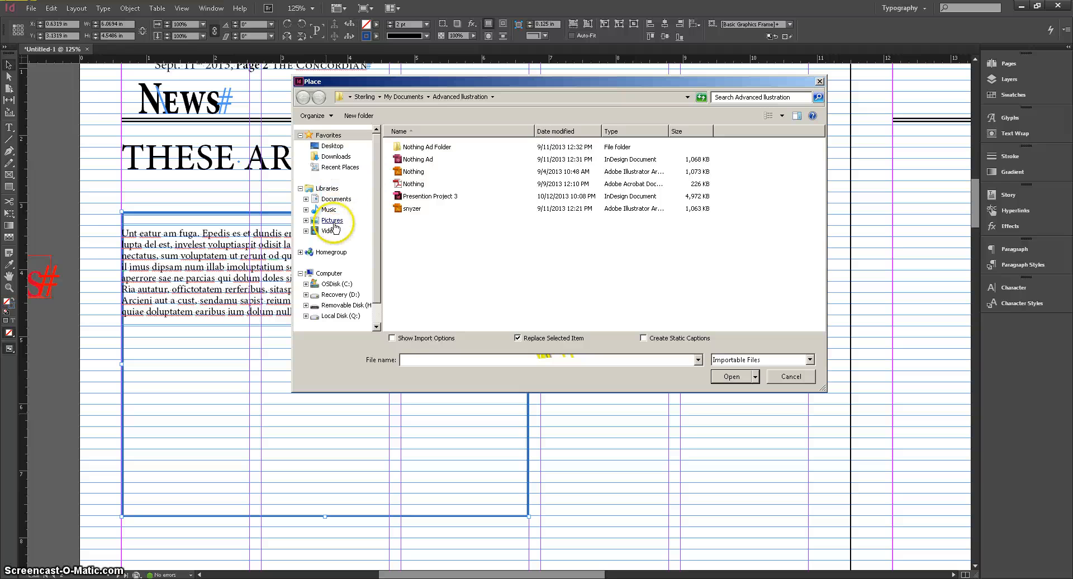
click(337, 199)
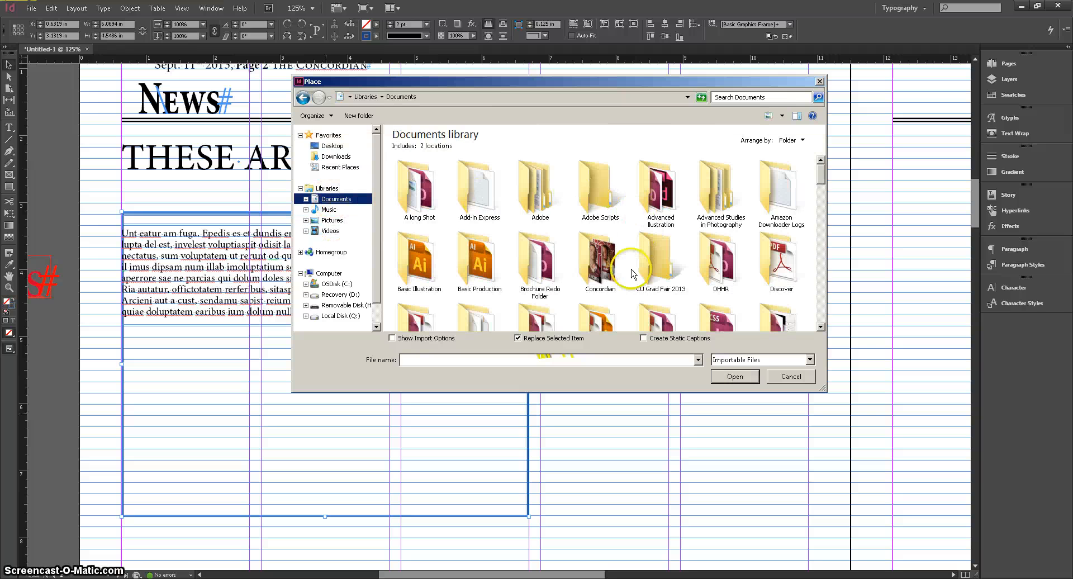
double_click(598, 260)
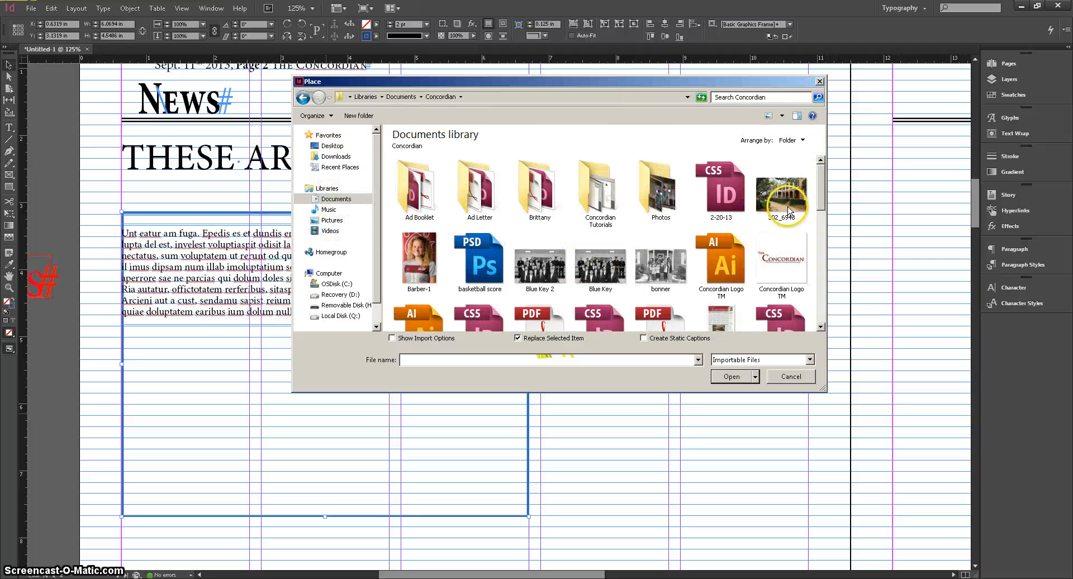
scroll(785, 204, down, 1)
scroll(458, 224, down, 3)
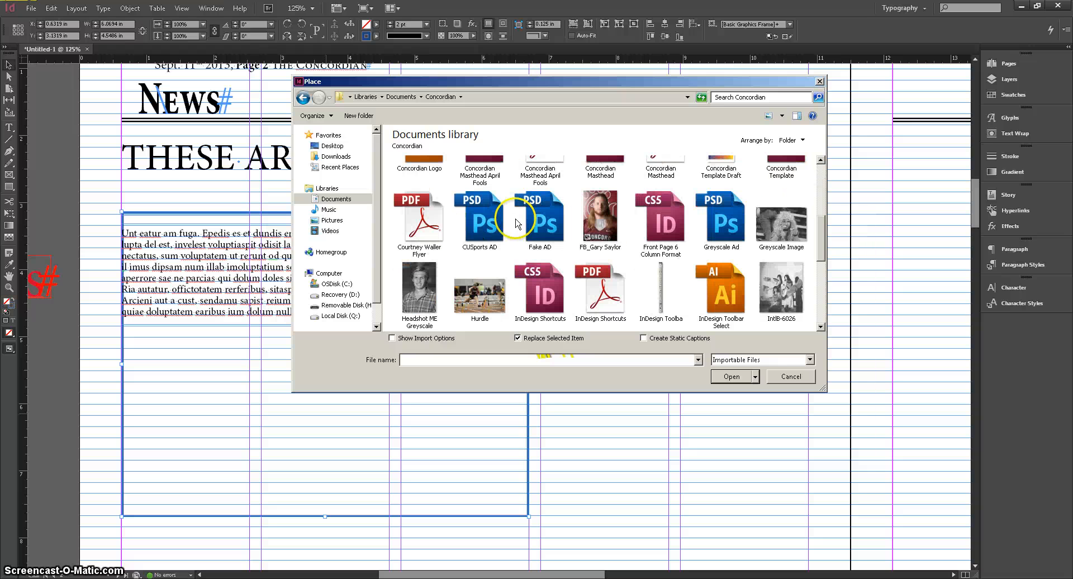
scroll(592, 229, down, 1)
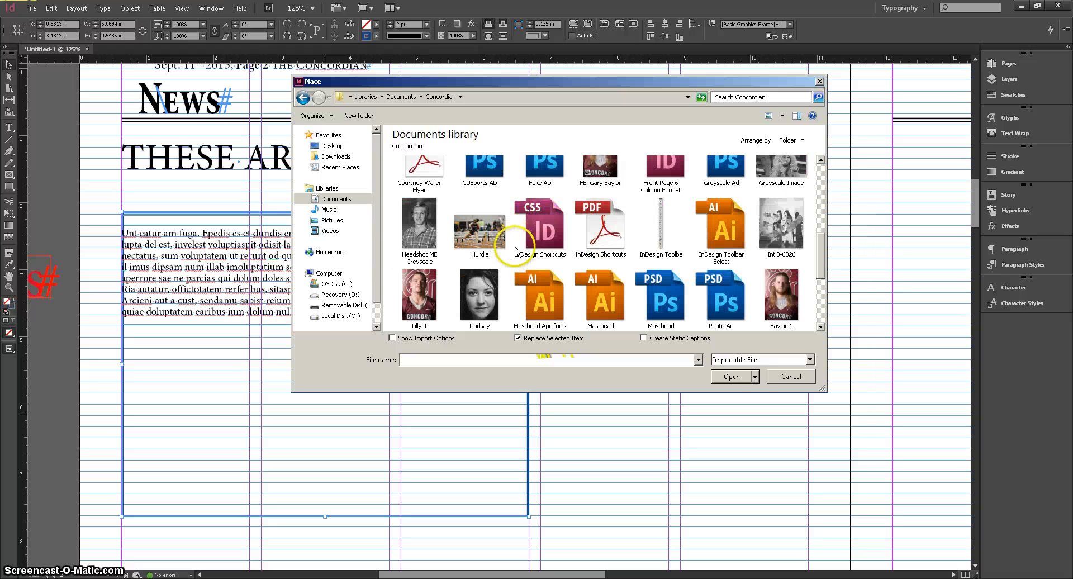
click(483, 237)
click(737, 379)
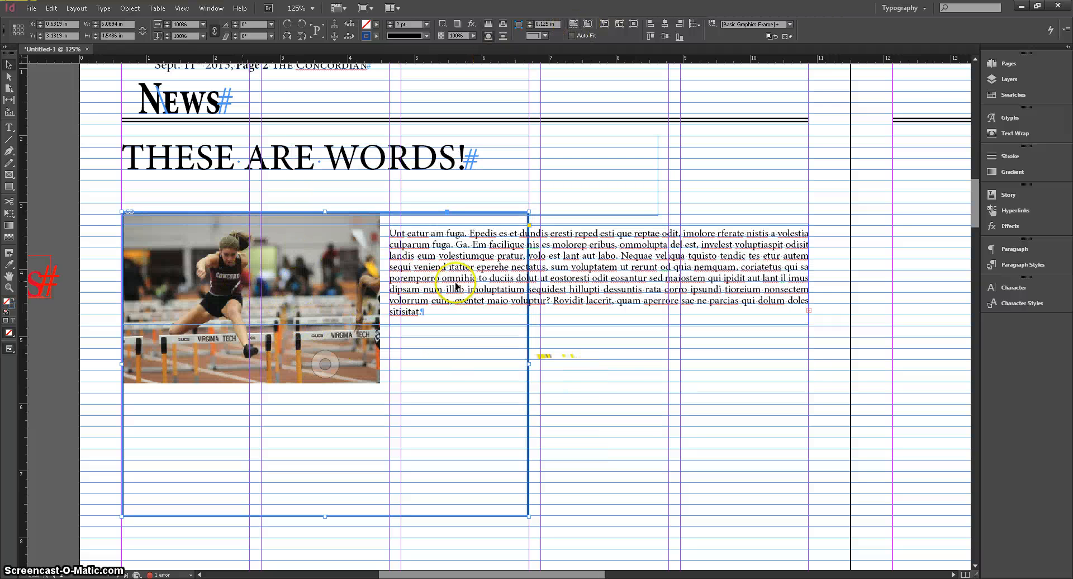
Compare wrapping around the object shape with no text wrap on the photo frame, and set it to wrap around the bounding box.
click(489, 37)
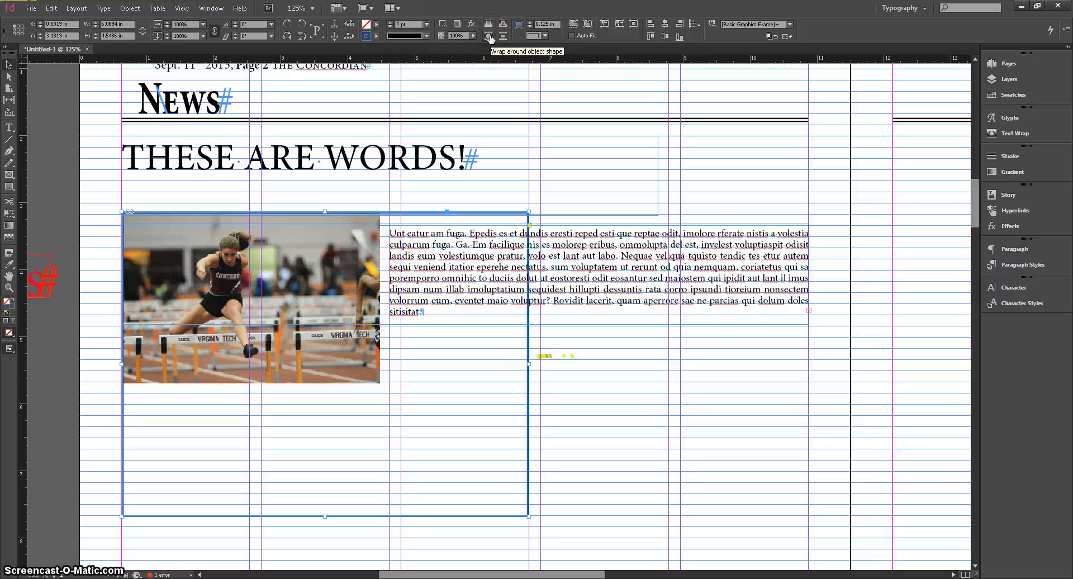
click(310, 310)
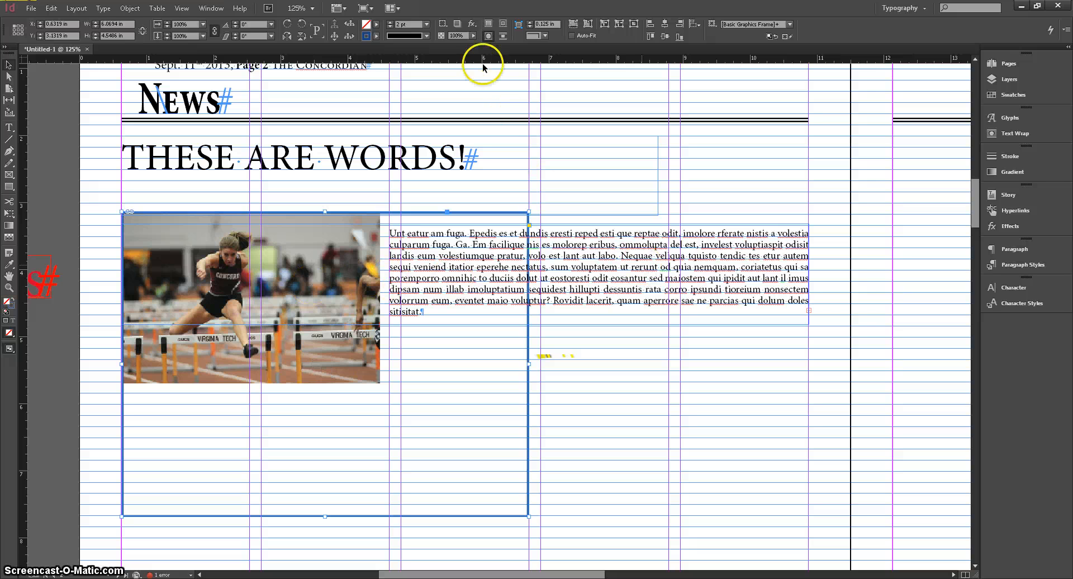
click(489, 24)
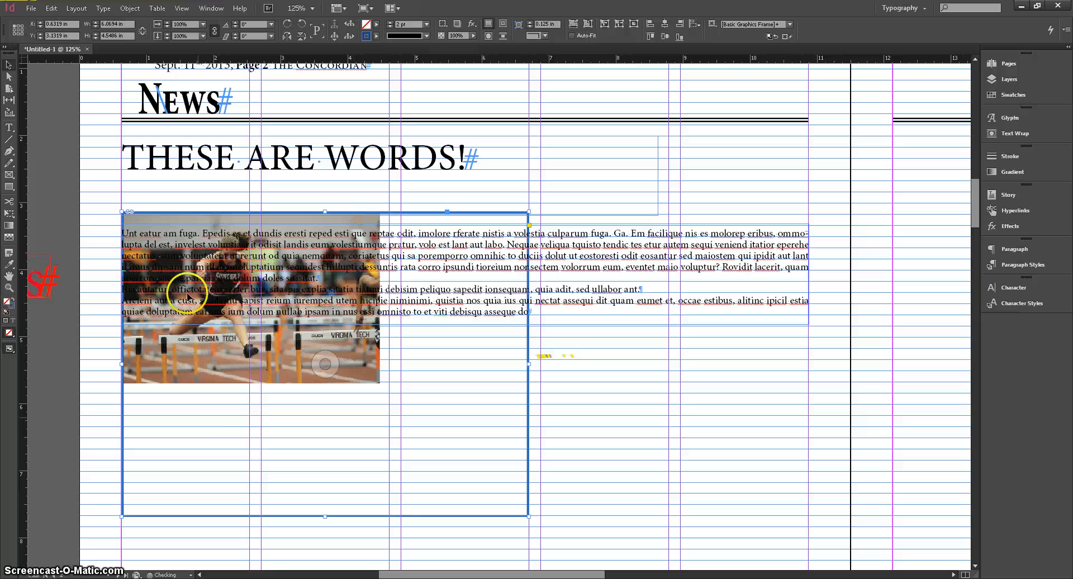
click(503, 26)
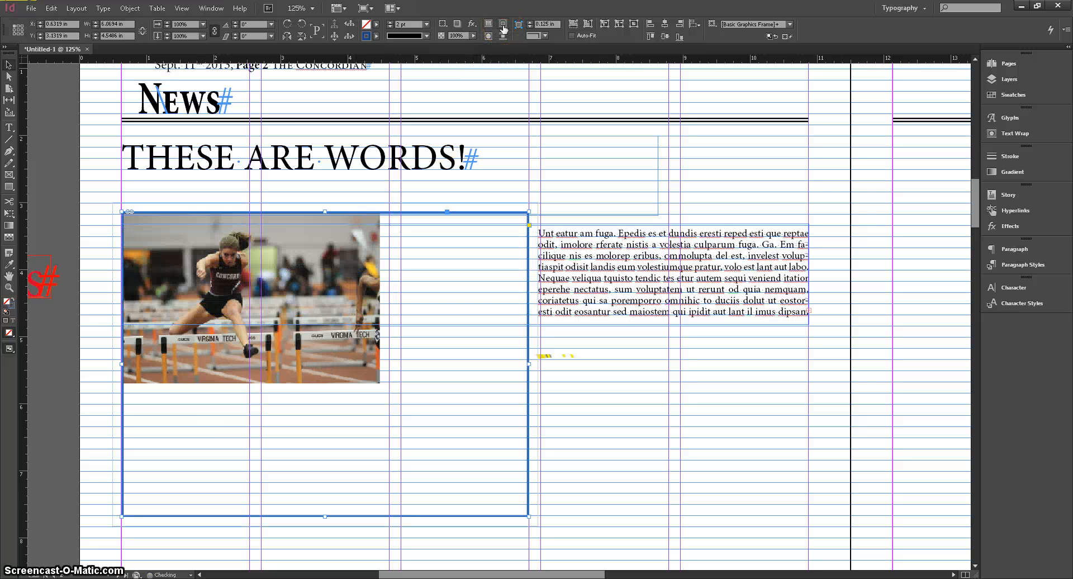
click(504, 24)
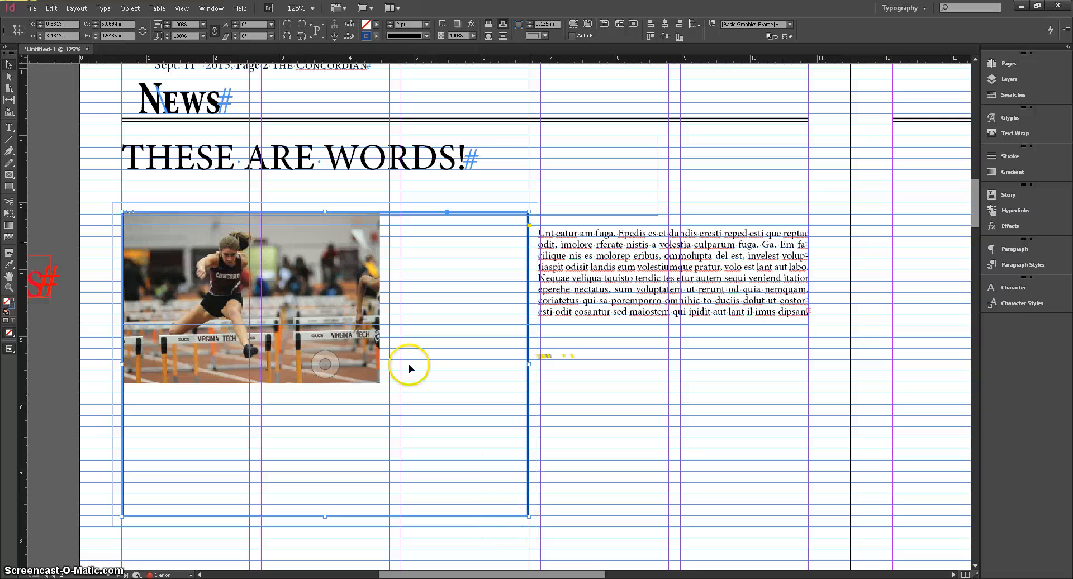
Try the Jump Object text wrap on the photo frame and extend the body text frame's height to 1.6875 in.
click(503, 36)
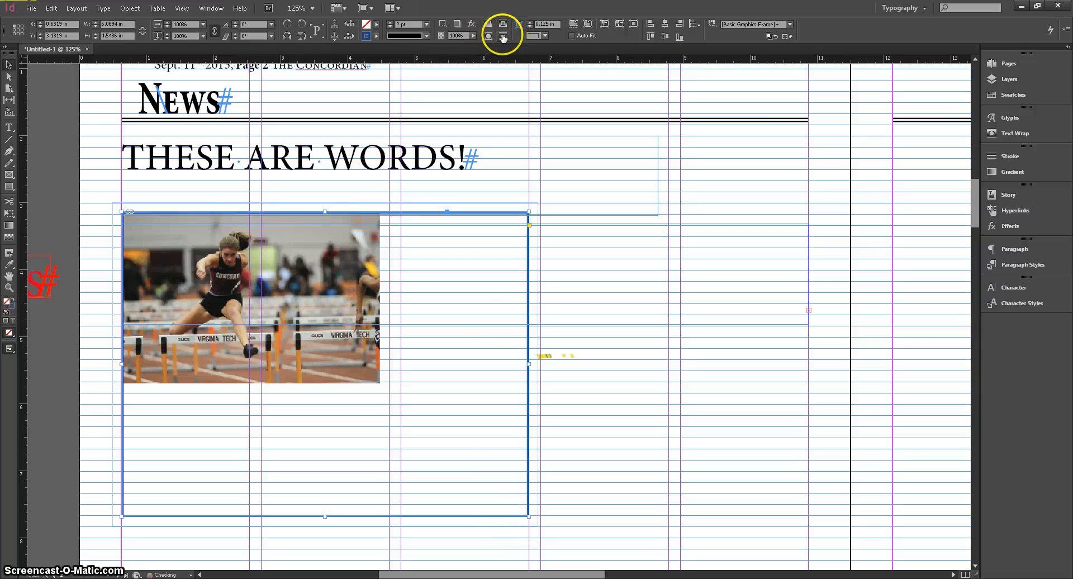
scroll(486, 388, down, 6)
scroll(485, 387, up, 5)
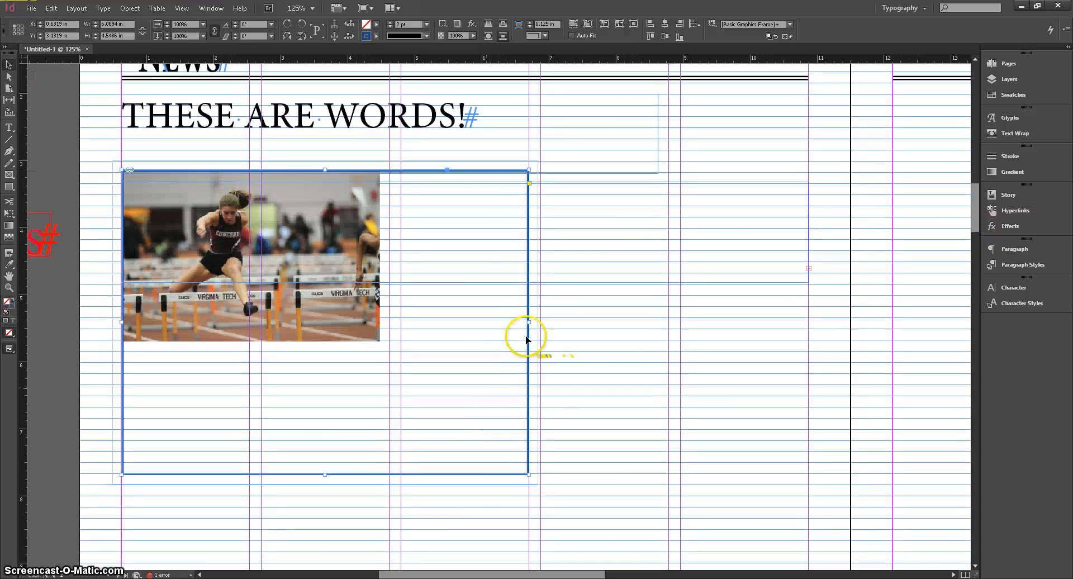
click(589, 250)
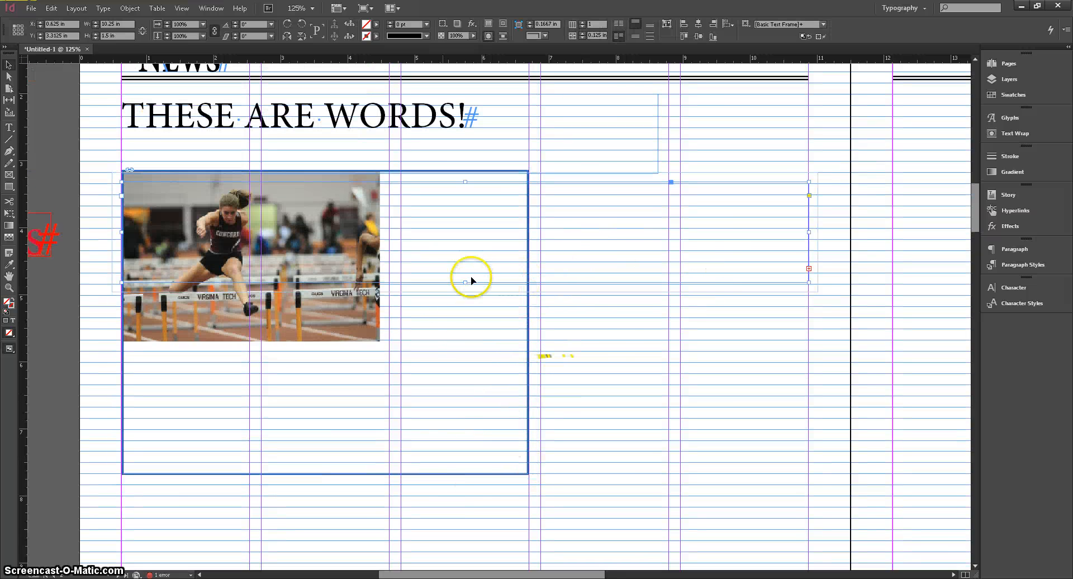
drag(466, 281, 528, 295)
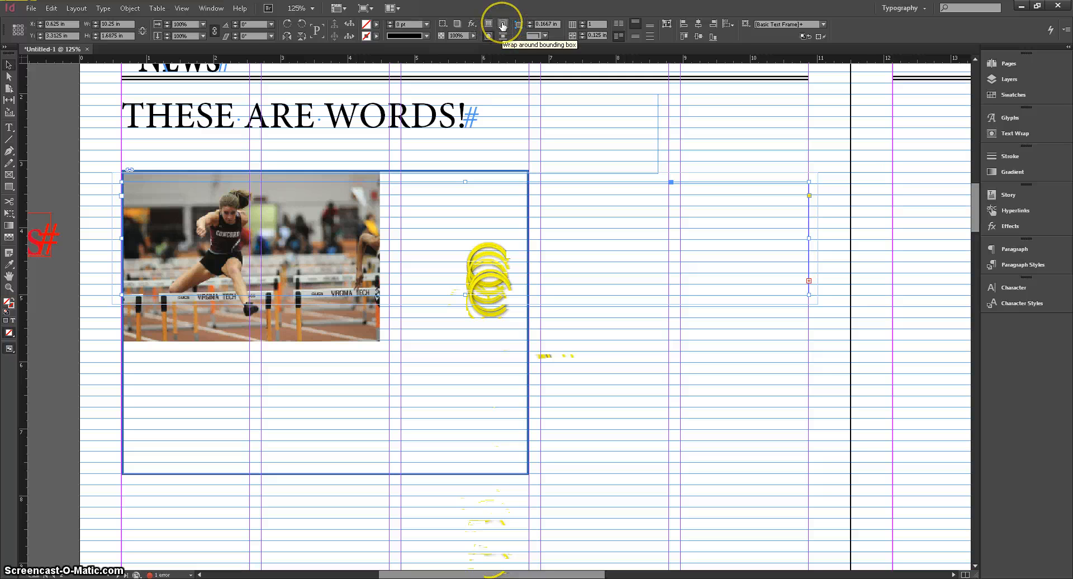
Set text wrap around the bounding box for the body text frame and the photo frame.
click(503, 24)
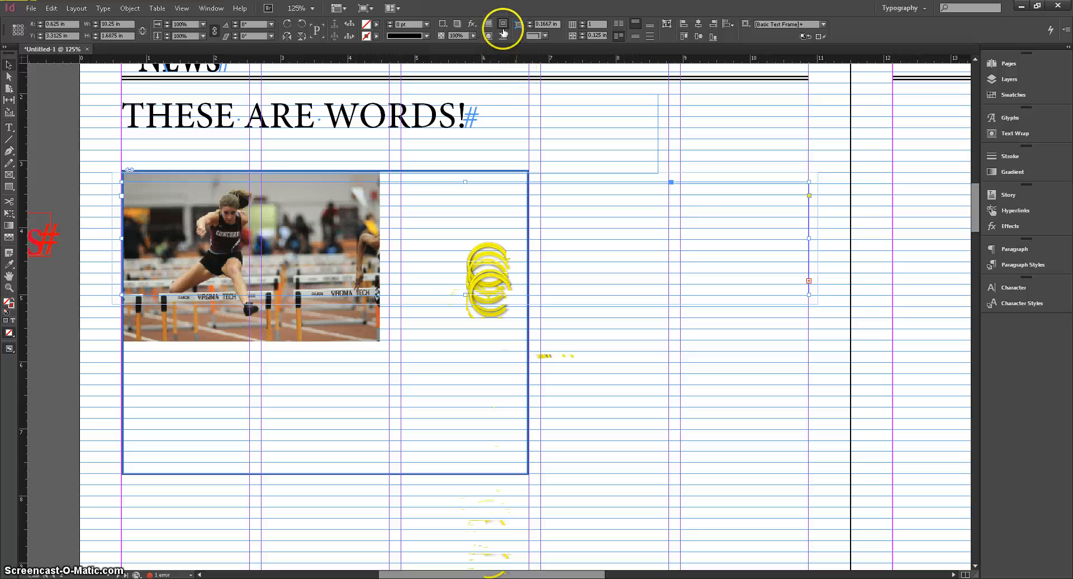
click(467, 360)
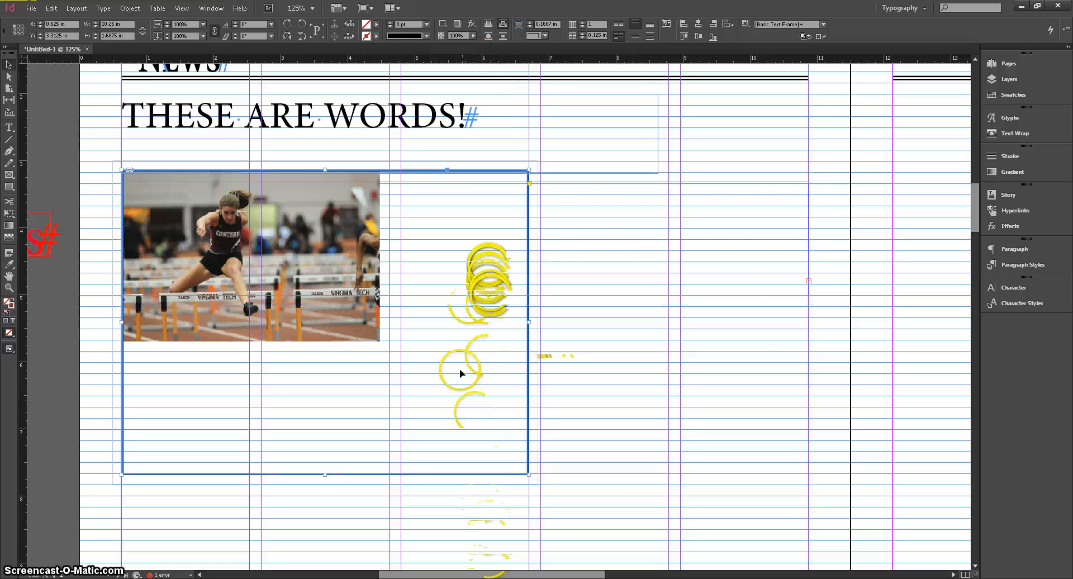
click(502, 25)
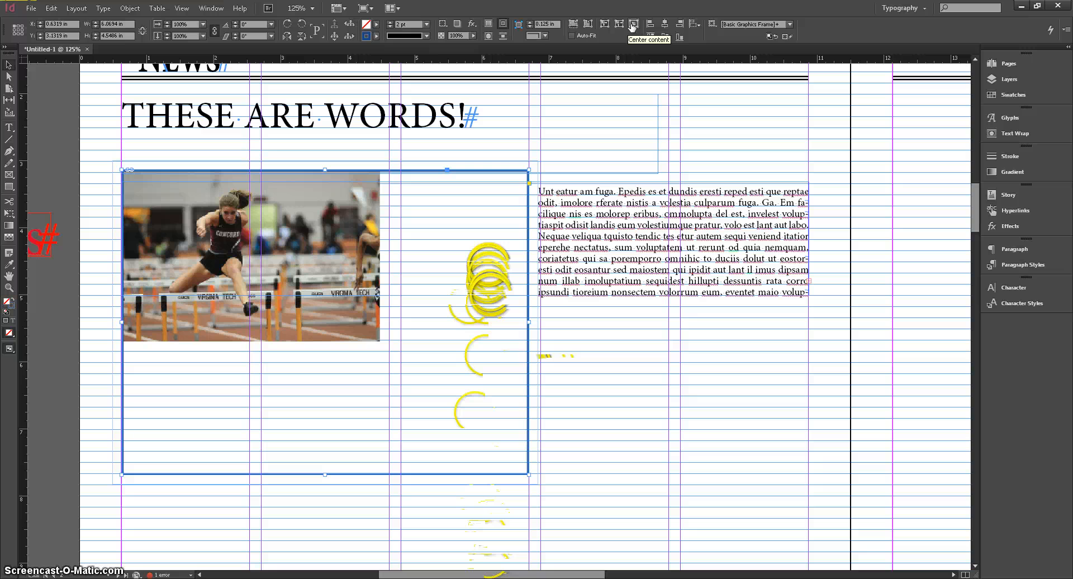
Try Fill Frame Proportionally on the photo, undo it, and fit the content to the frame.
click(577, 24)
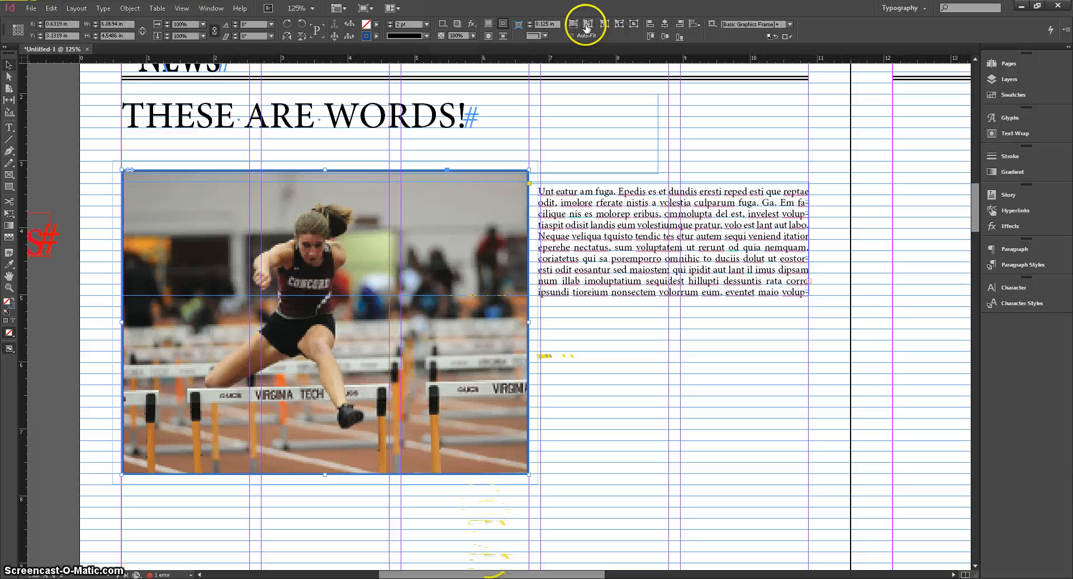
key(ctrl+z)
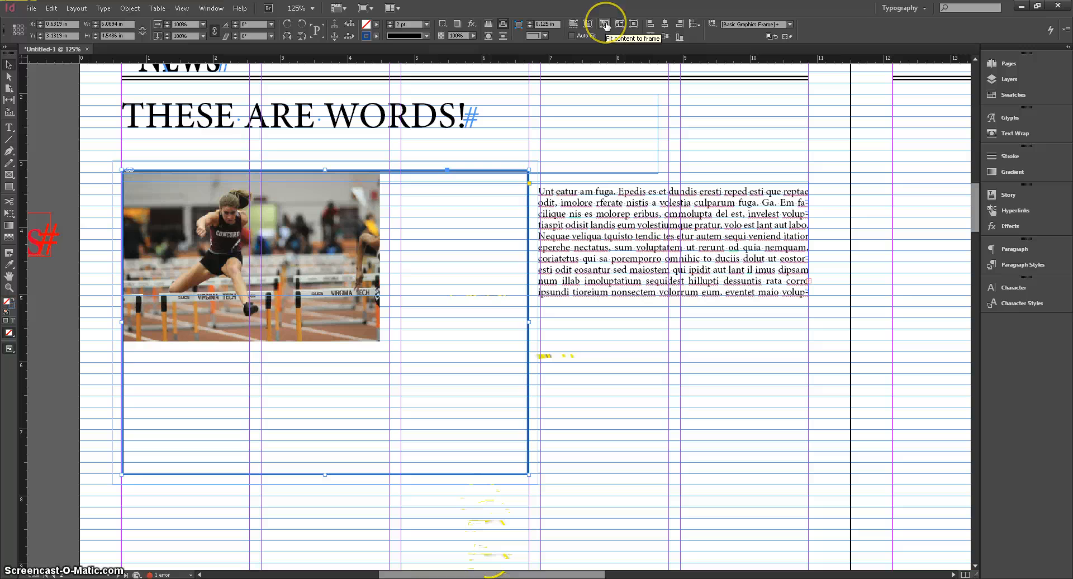
click(605, 25)
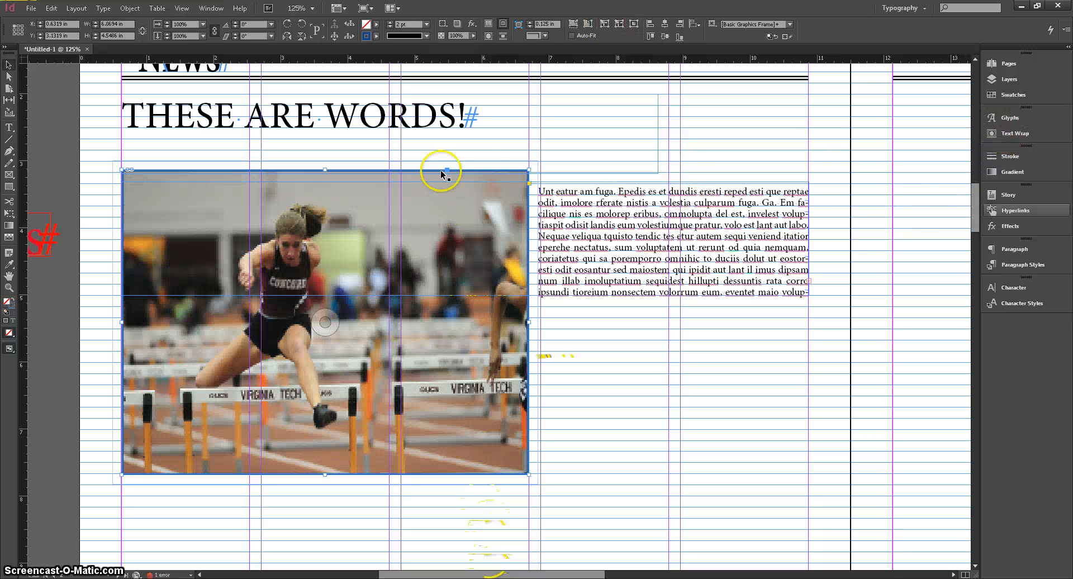
Show the link information for Hurdle.jpg and dock Links below Character Styles.
click(211, 8)
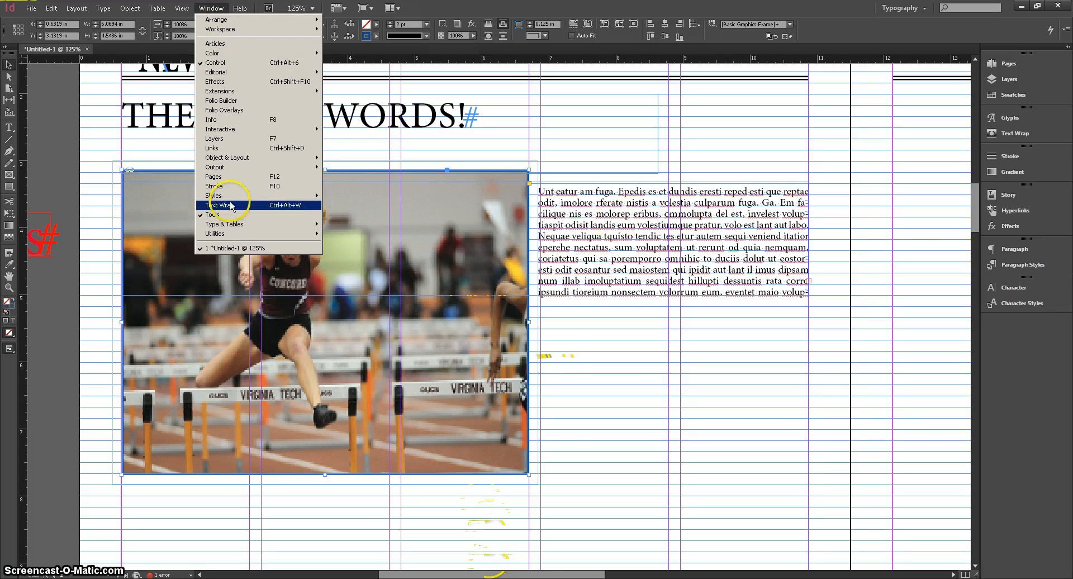
click(226, 148)
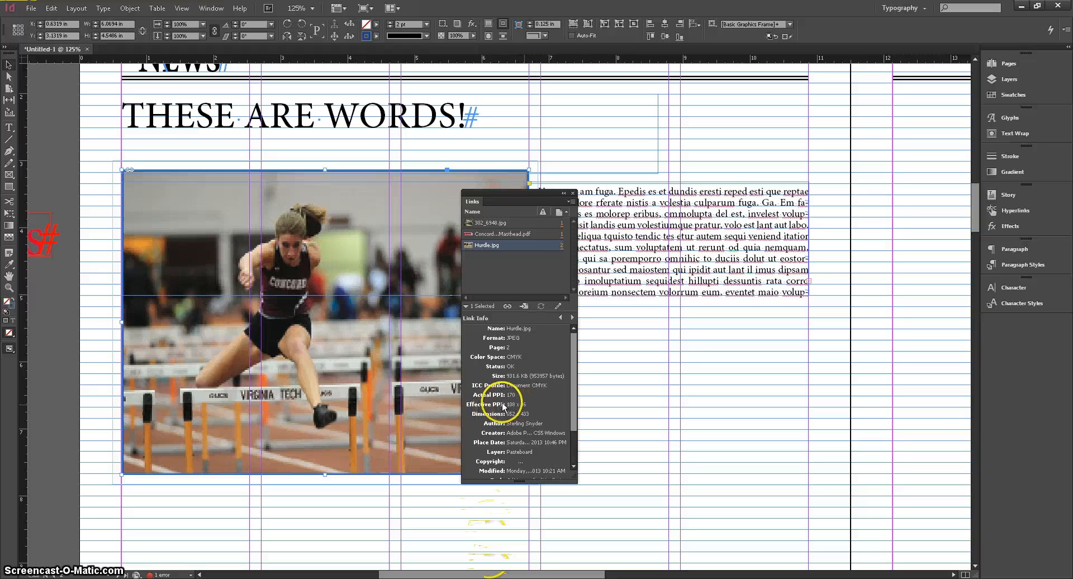
drag(512, 201, 1031, 318)
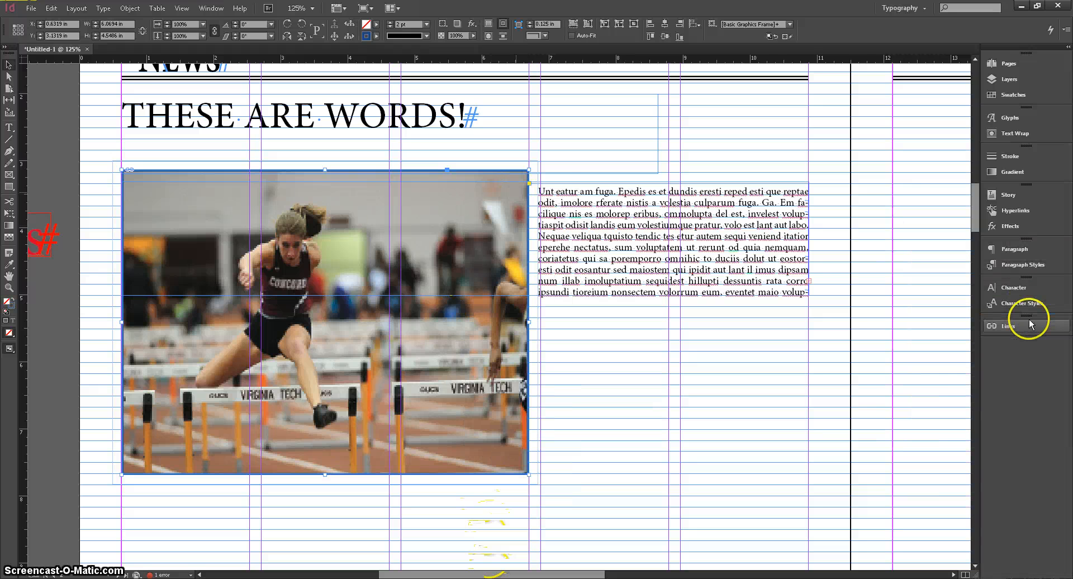
Compare filling the frame proportionally with fitting the photo proportionally, keep the proportional fit, and fit the frame to its content.
click(572, 25)
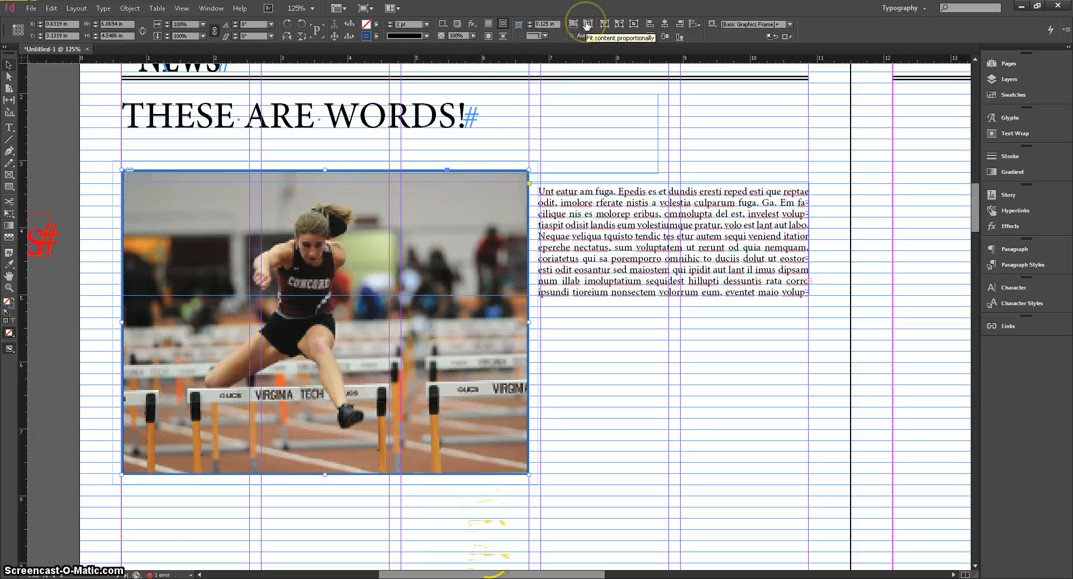
click(586, 25)
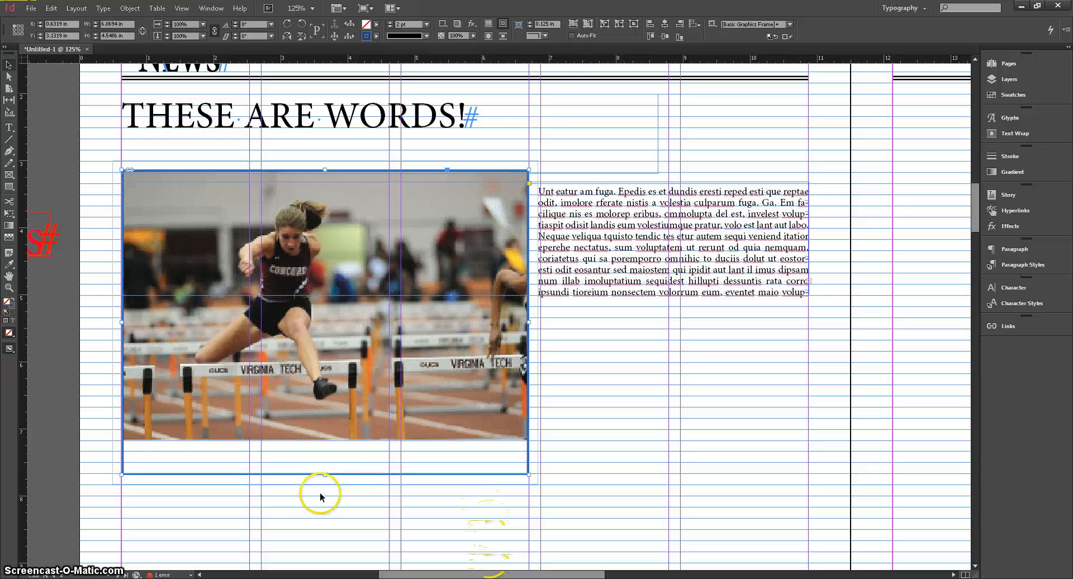
click(573, 24)
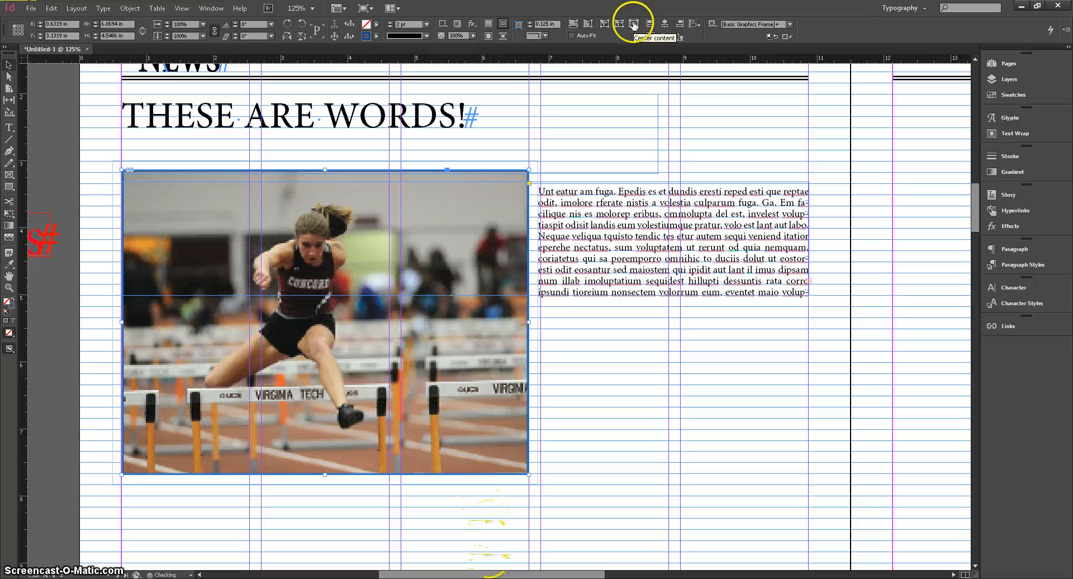
click(587, 24)
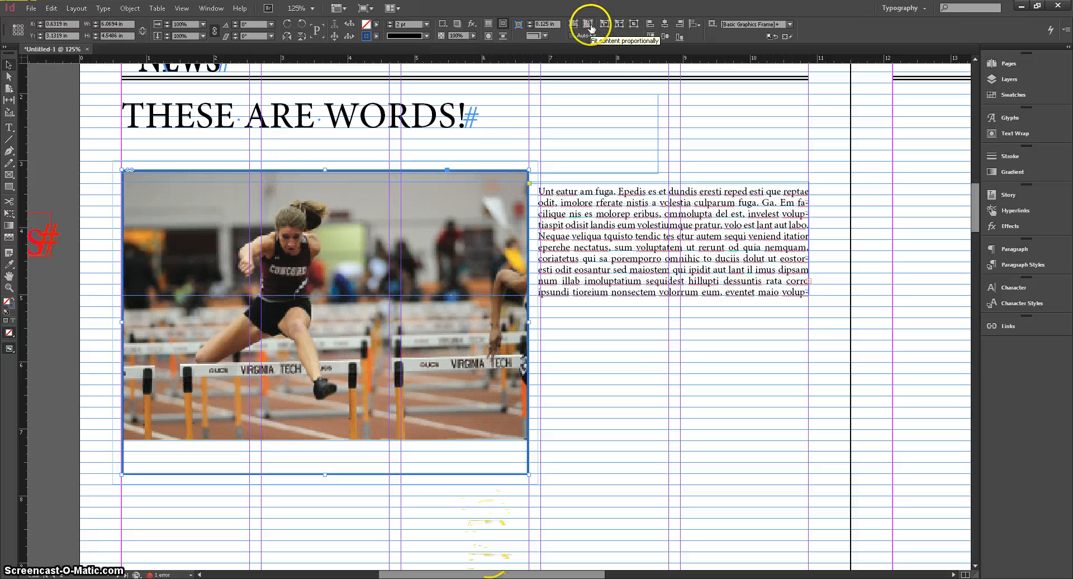
click(618, 25)
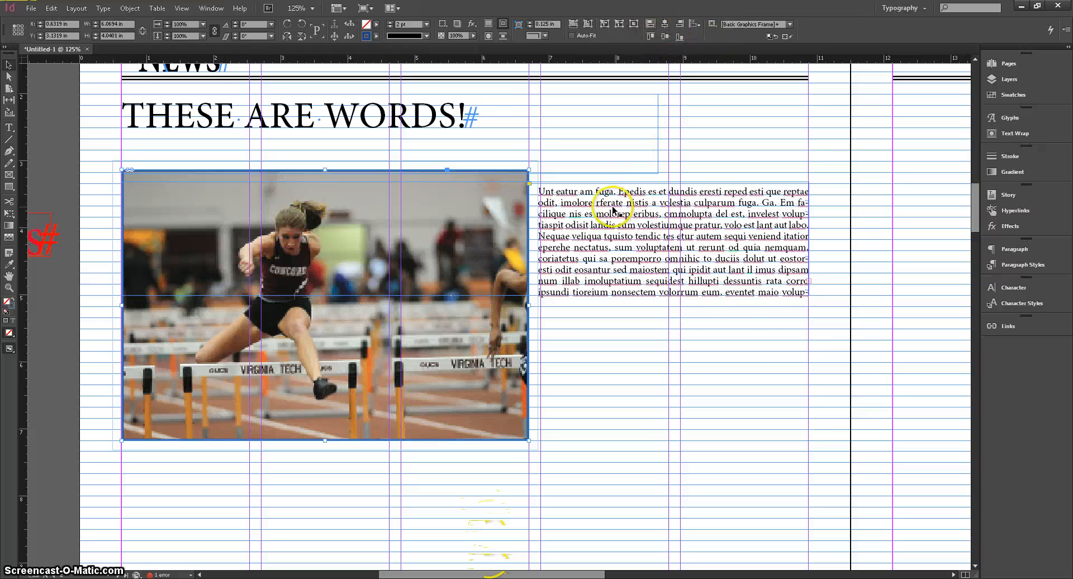
Try a 1 pt stroke on the "THESE ARE WORDS!" headline frame and set its stroke colour back to None.
scroll(609, 206, up, 1)
click(408, 163)
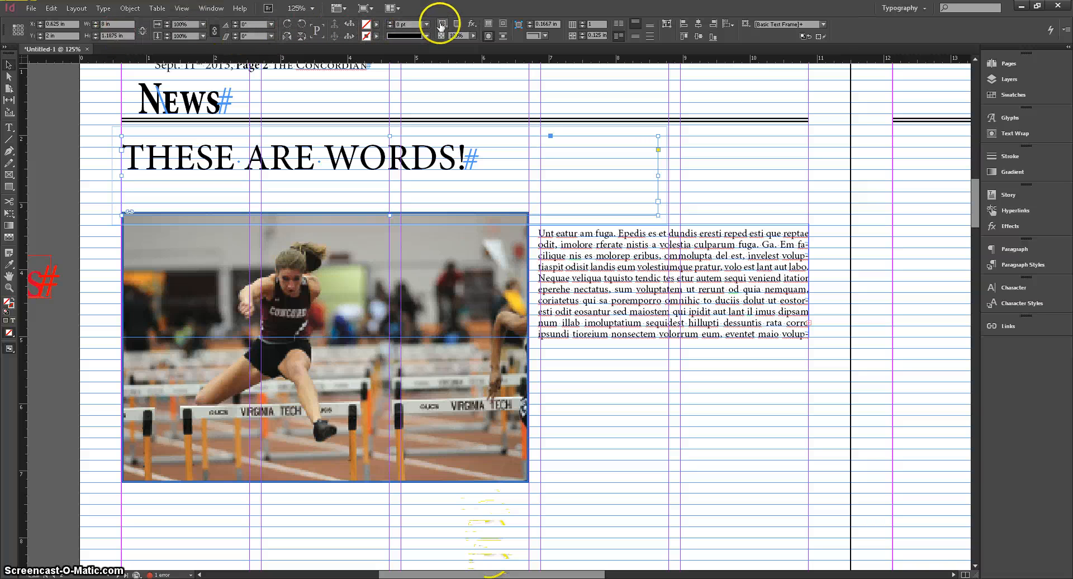
click(391, 22)
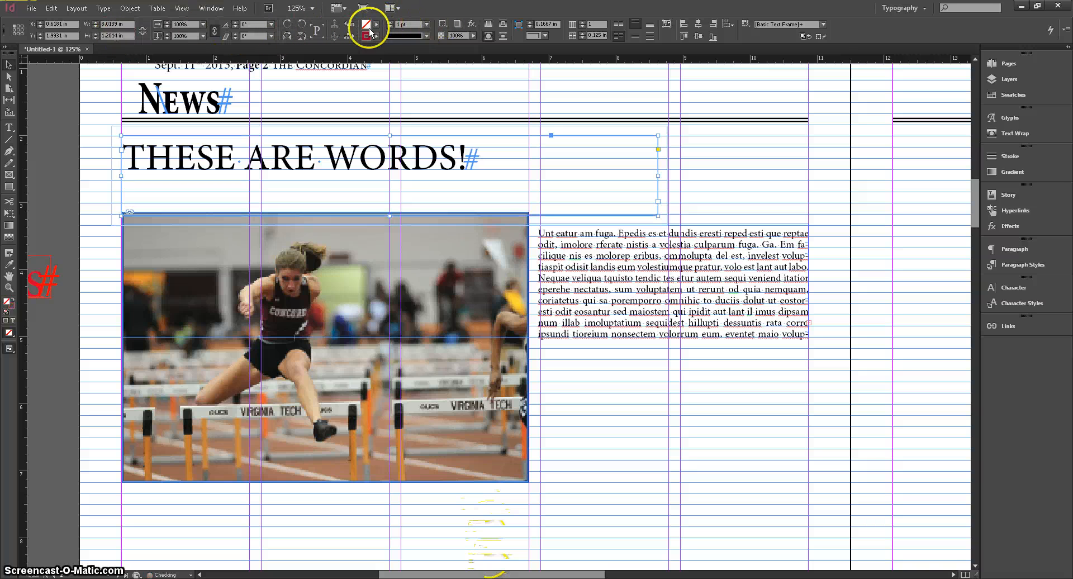
click(693, 171)
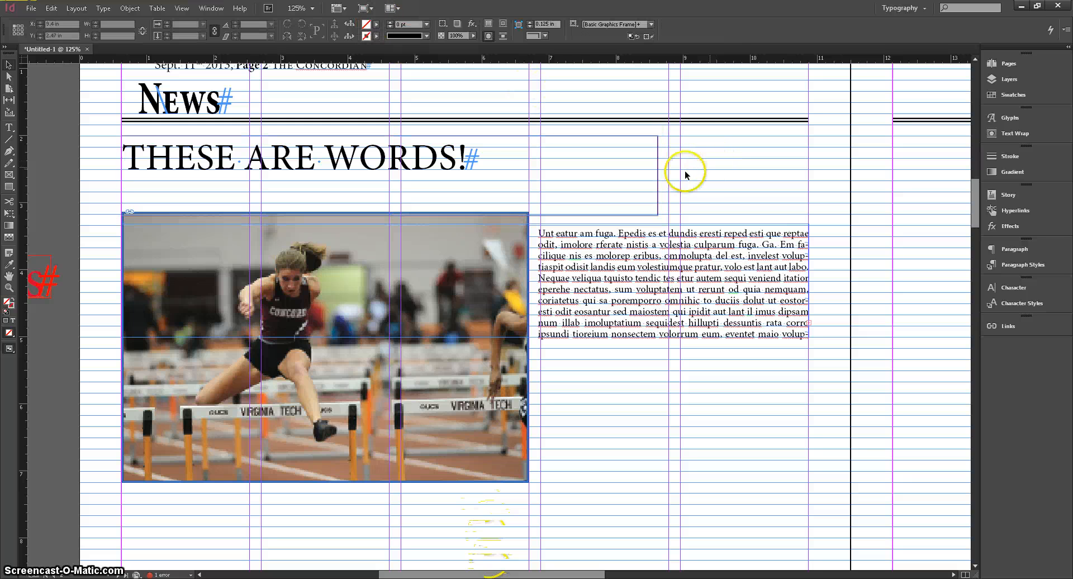
click(549, 136)
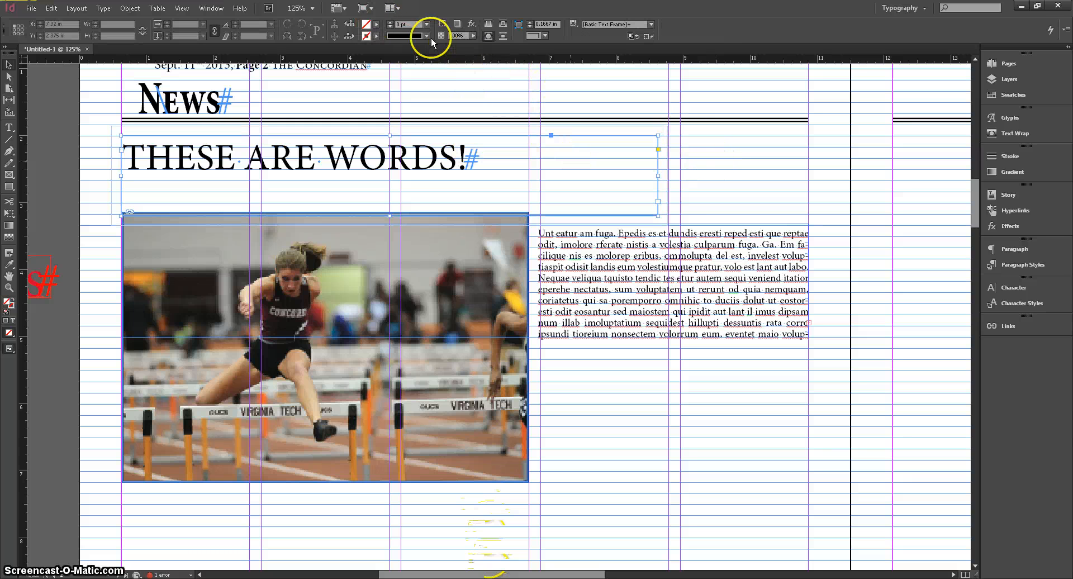
click(377, 36)
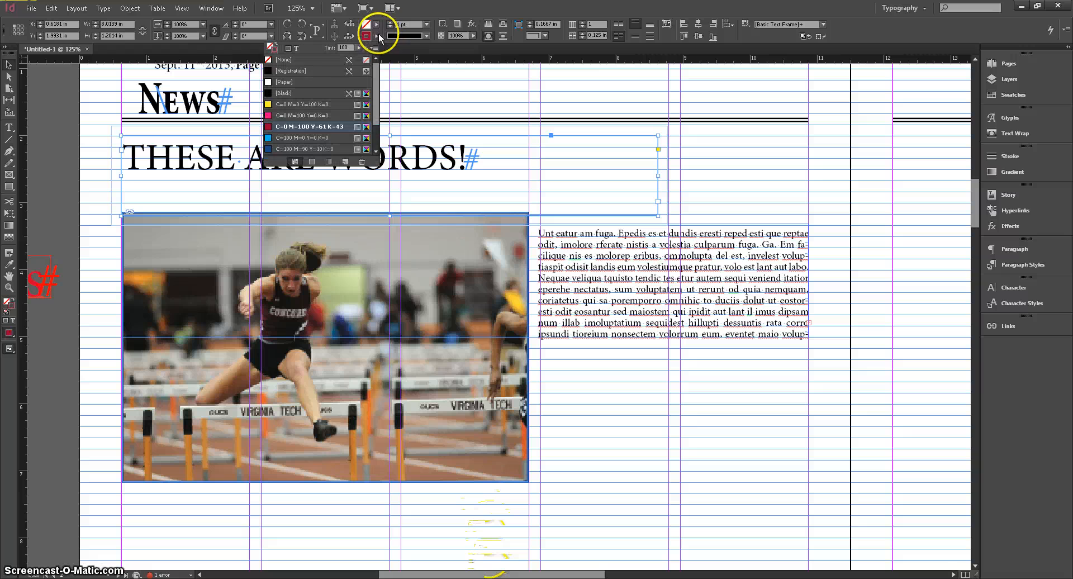
click(324, 58)
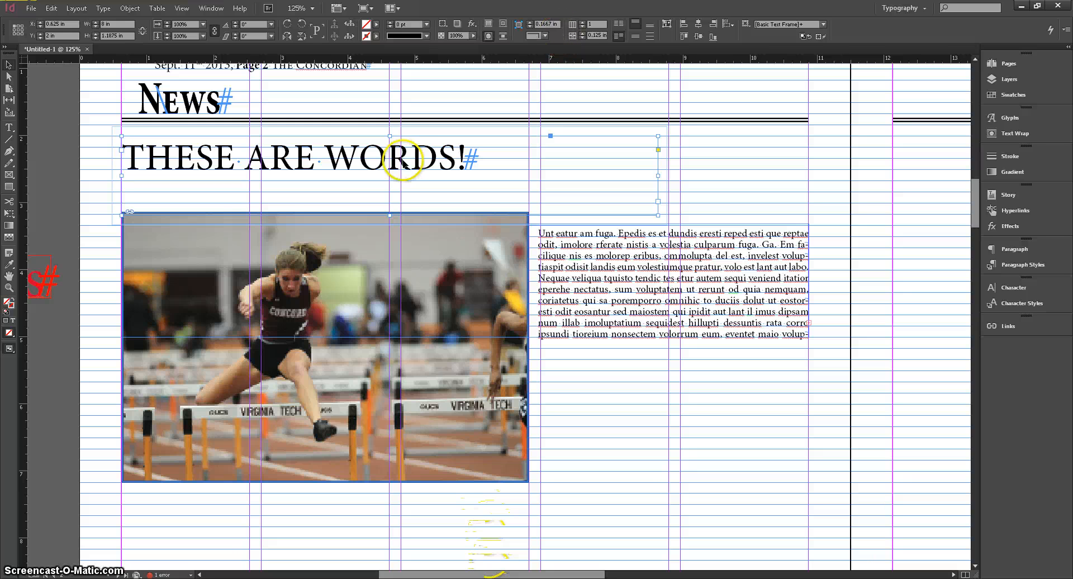
Align the "THESE ARE WORDS!" text to the bottom of its frame and move the body text frame and photo slightly lower.
click(651, 37)
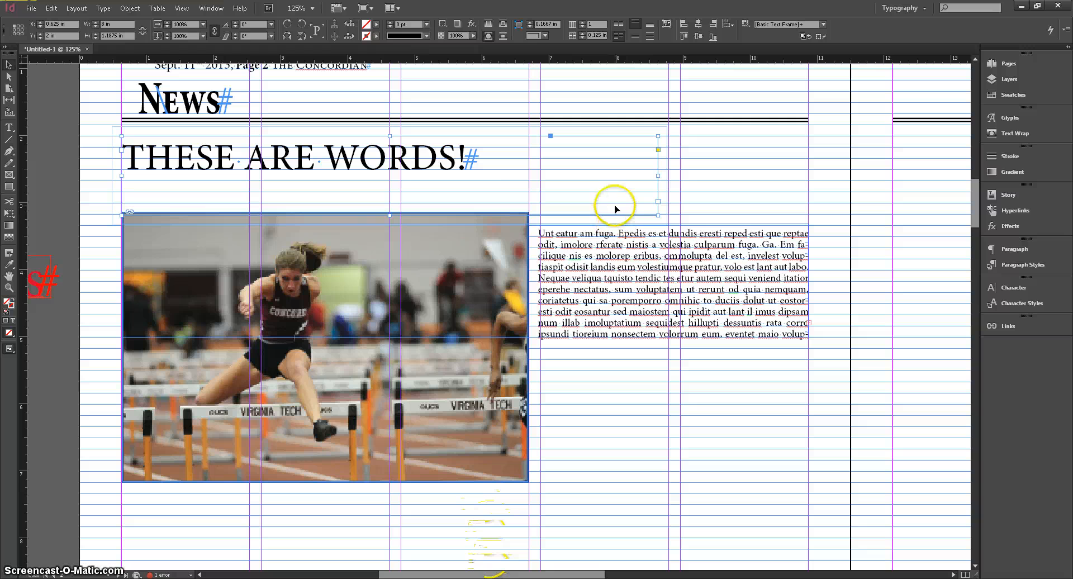
click(635, 37)
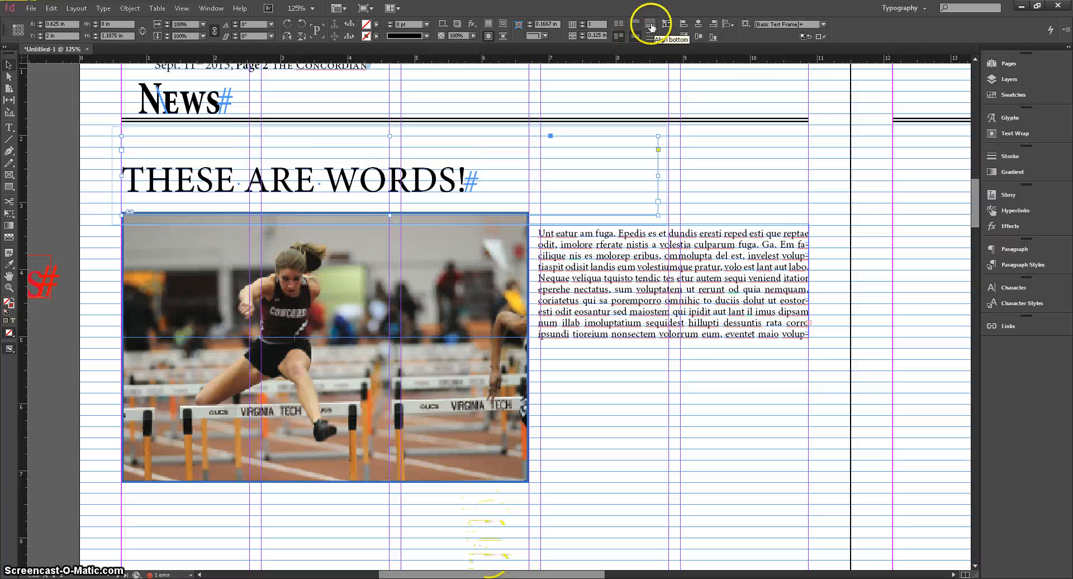
drag(450, 289, 449, 302)
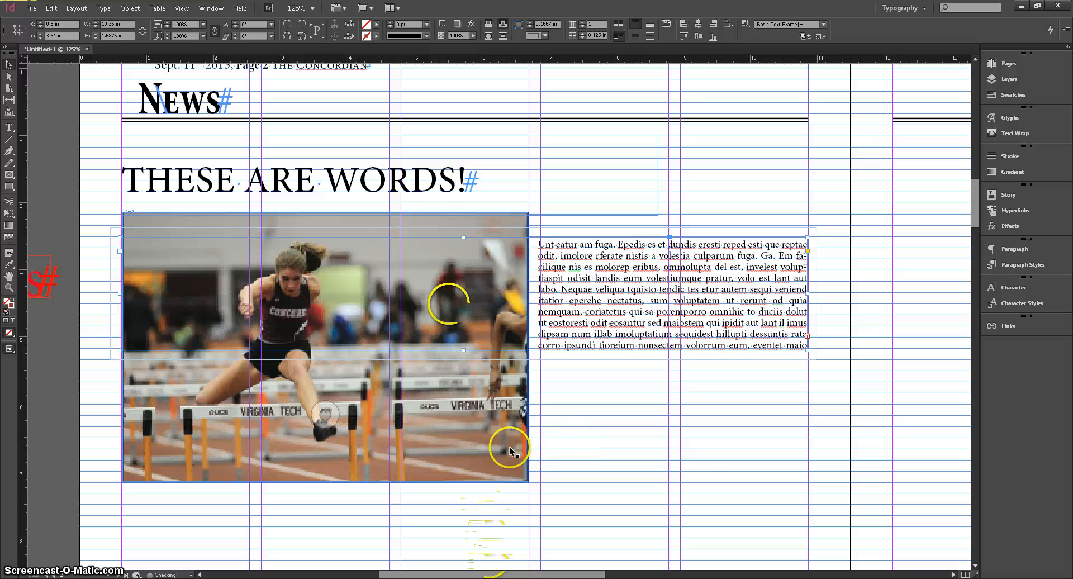
drag(508, 448, 507, 456)
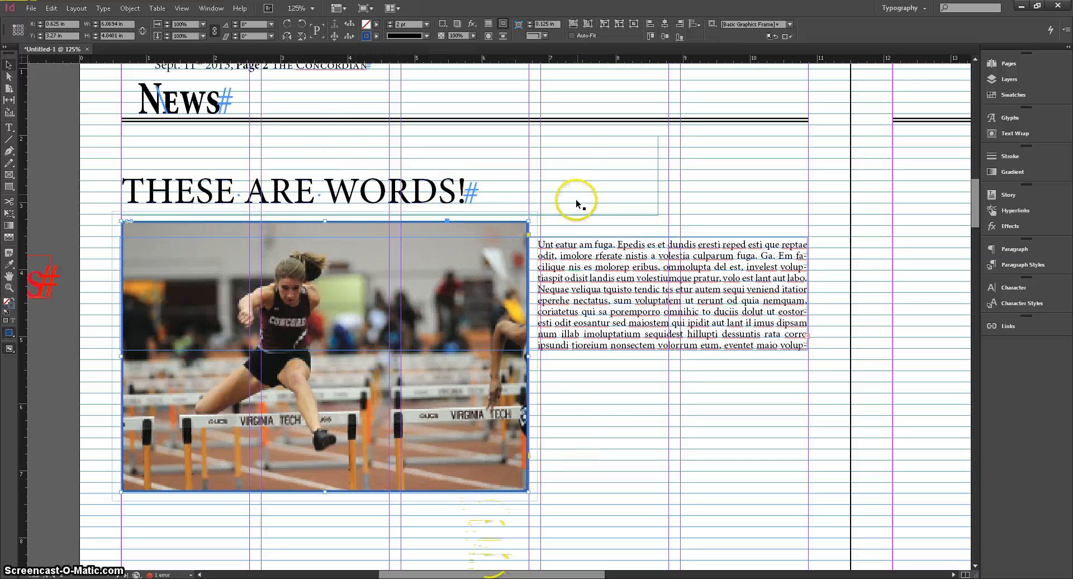
drag(514, 427, 515, 440)
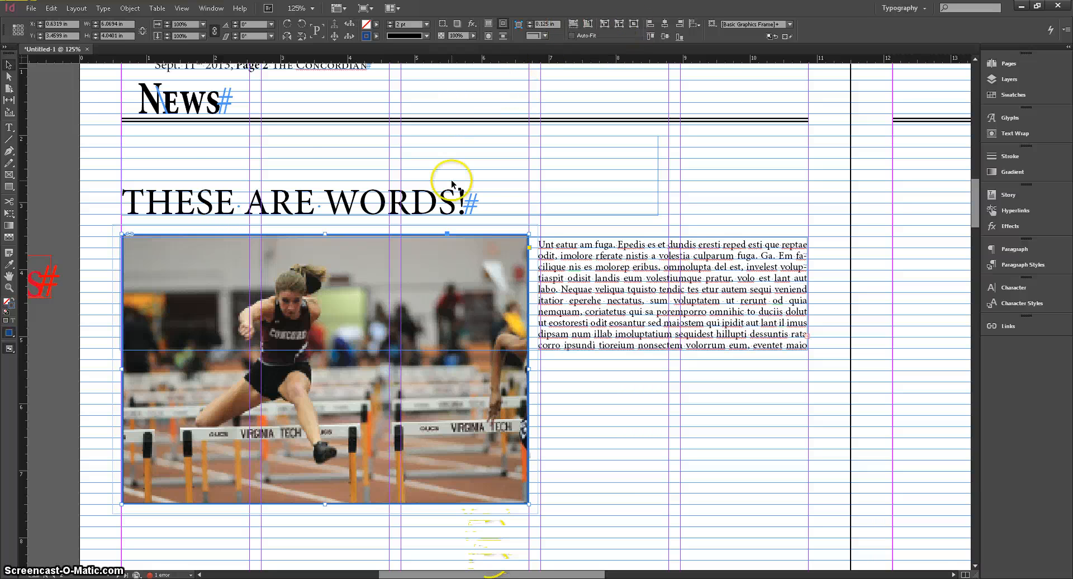
Compare top, center and bottom vertical alignment for the headline text, ending with bottom alignment.
click(467, 162)
click(637, 23)
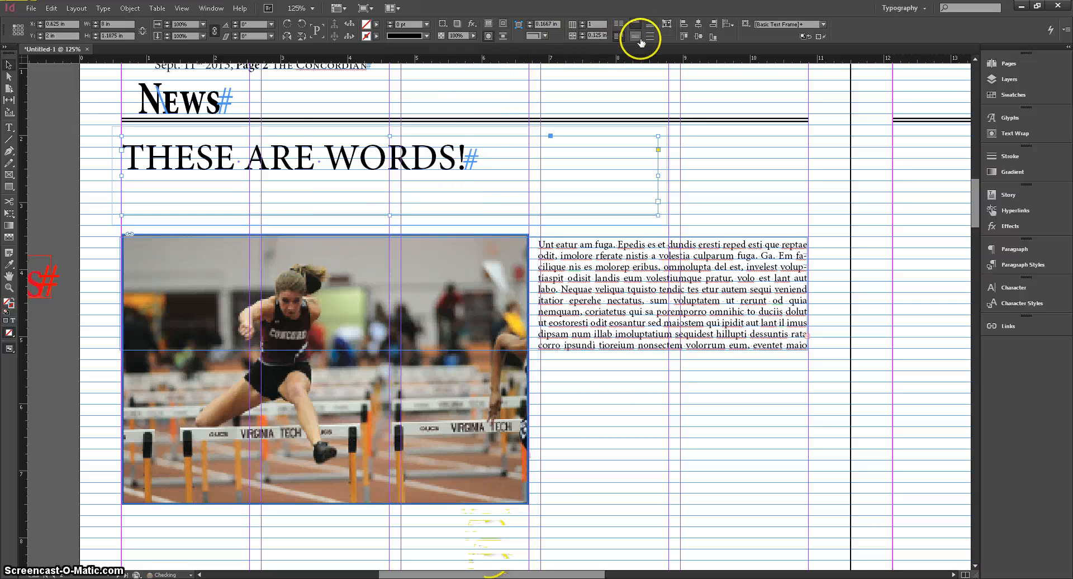
click(648, 28)
click(648, 32)
click(634, 26)
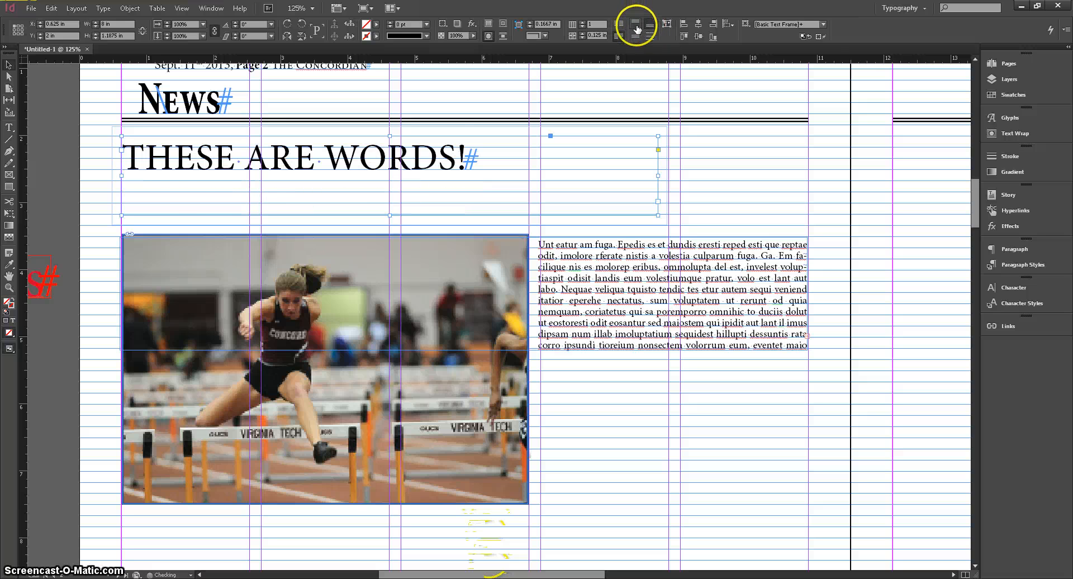
click(637, 38)
click(648, 25)
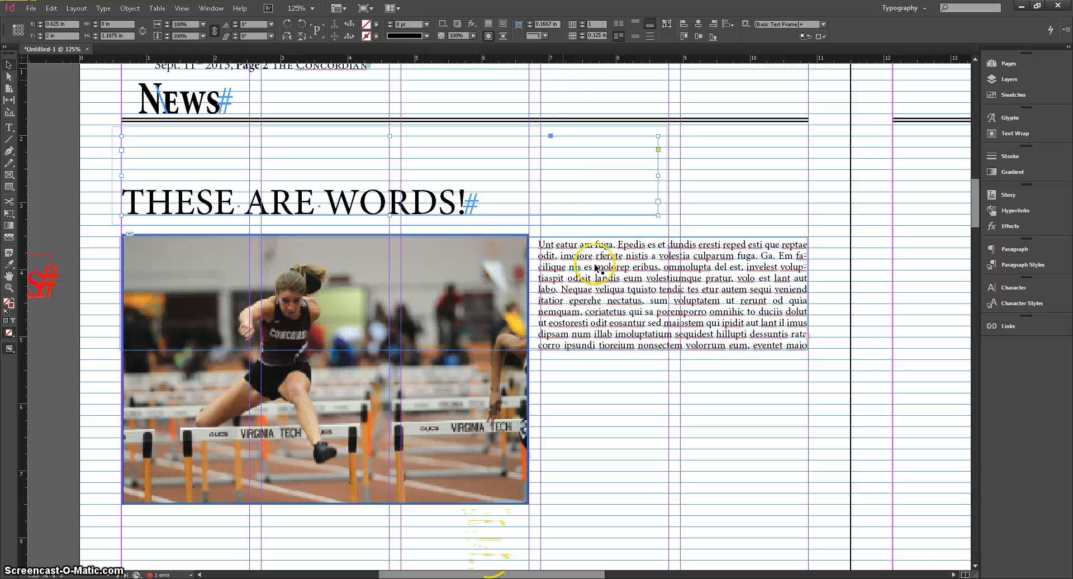
Move the hurdler photo below the body text frame and set the body text frame to 5 columns.
click(600, 283)
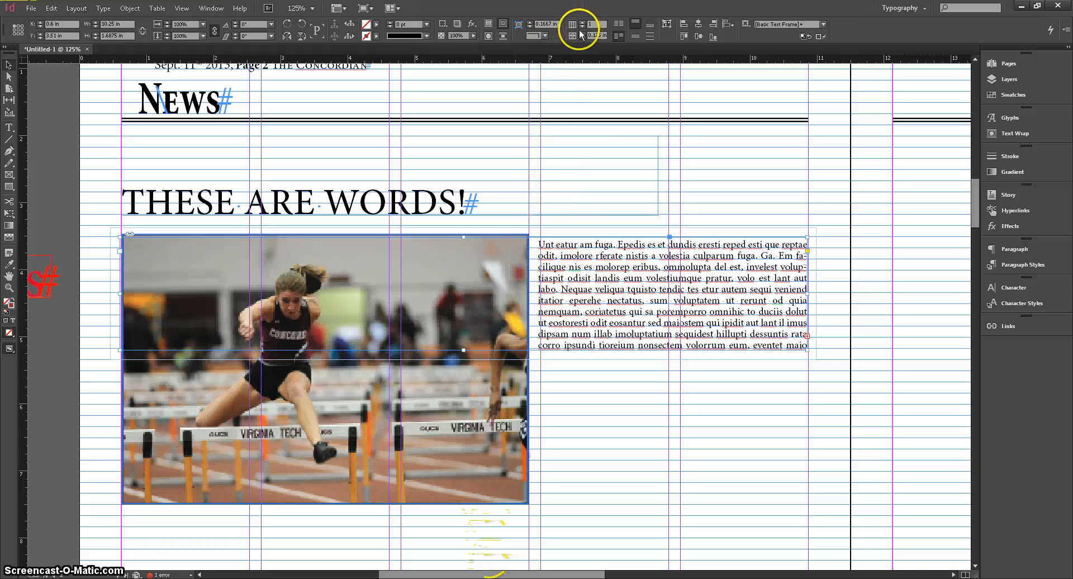
drag(486, 397, 484, 496)
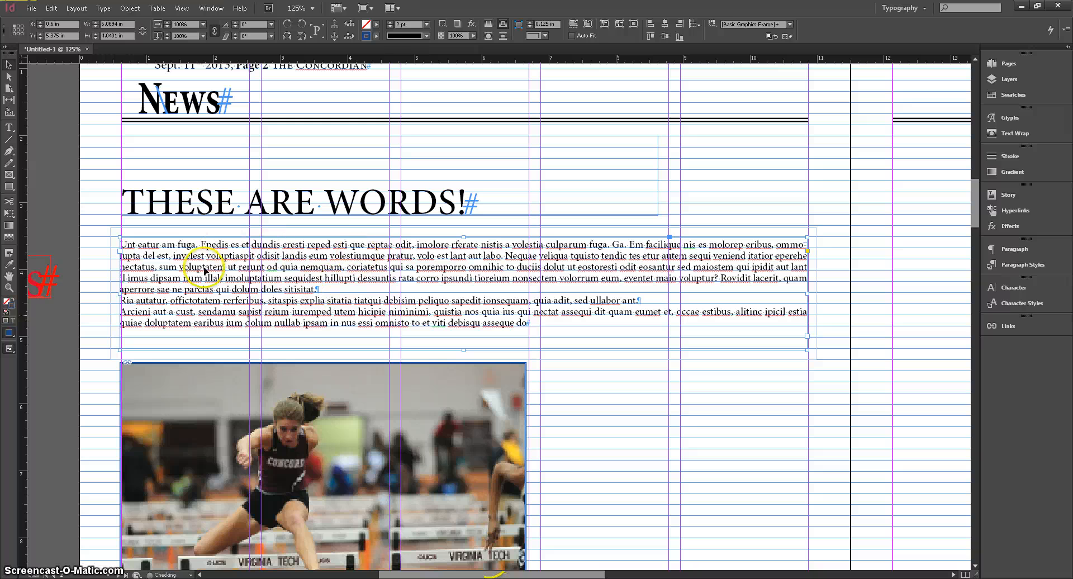
click(204, 272)
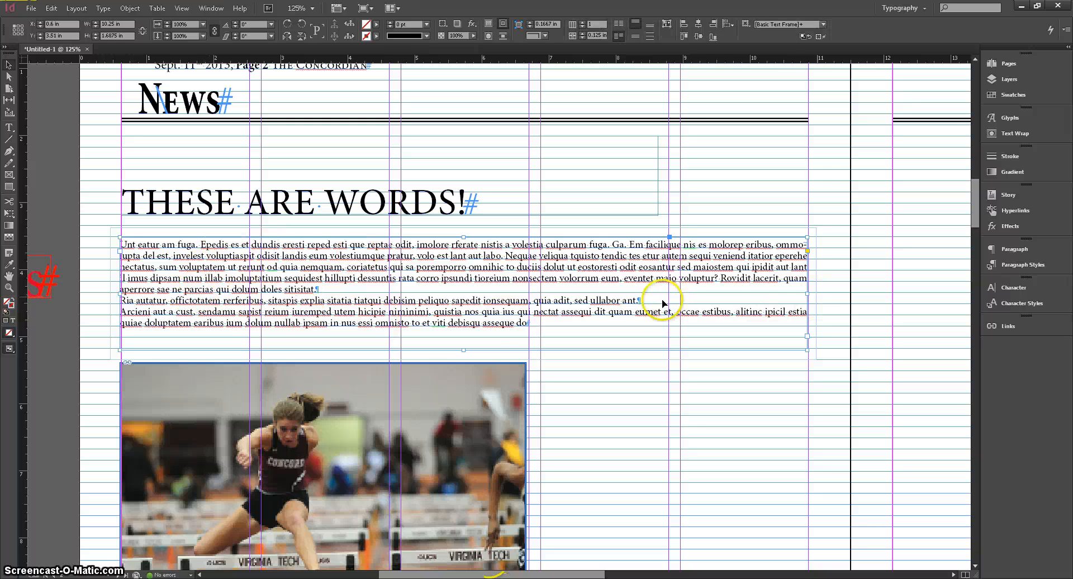
click(591, 24)
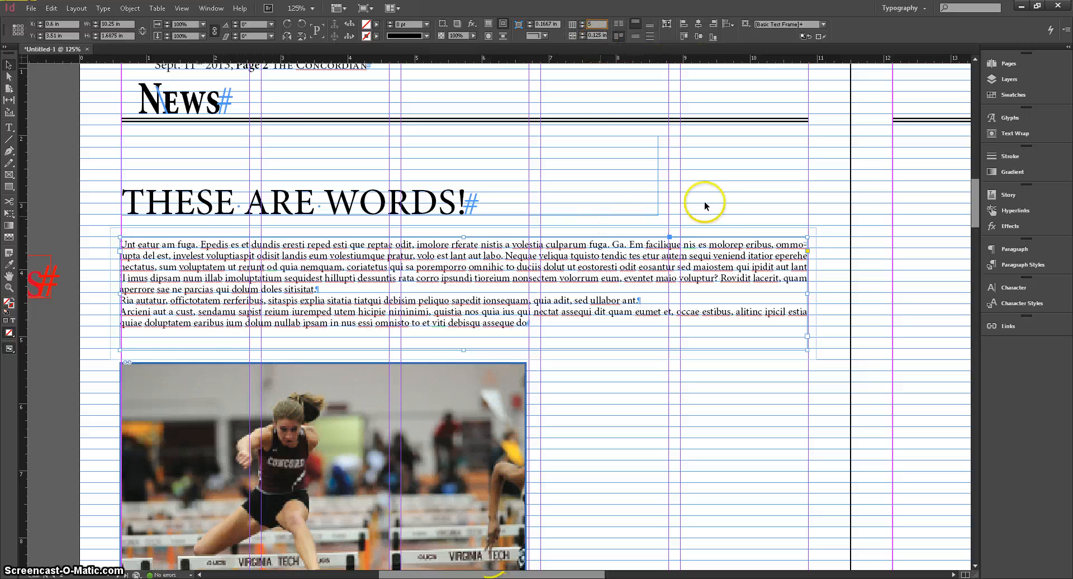
click(711, 218)
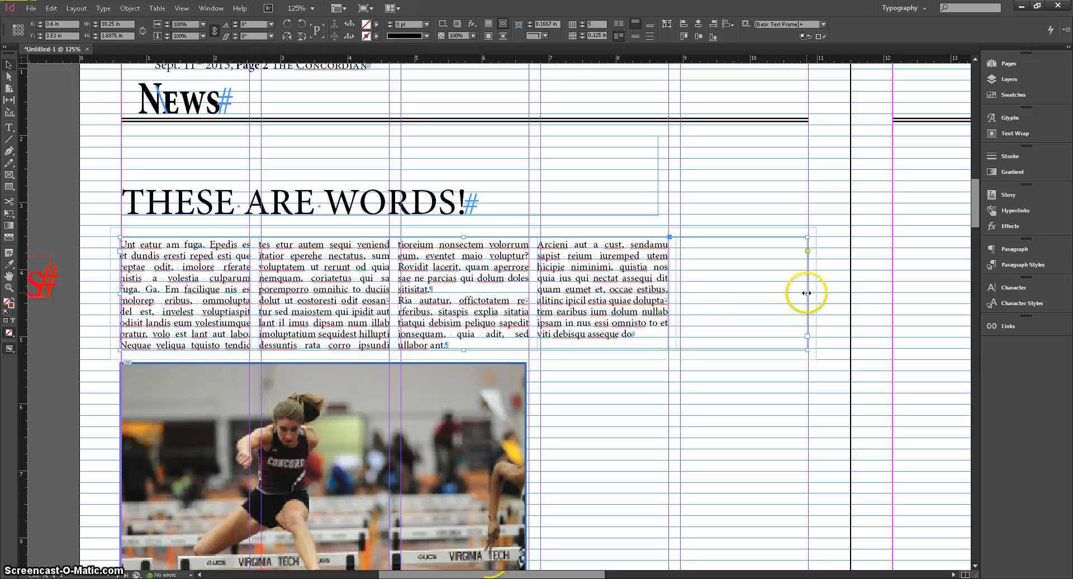
Snap the body text frame's sides to the page margins and set its column gutter to 0.1667 in.
drag(806, 292, 807, 293)
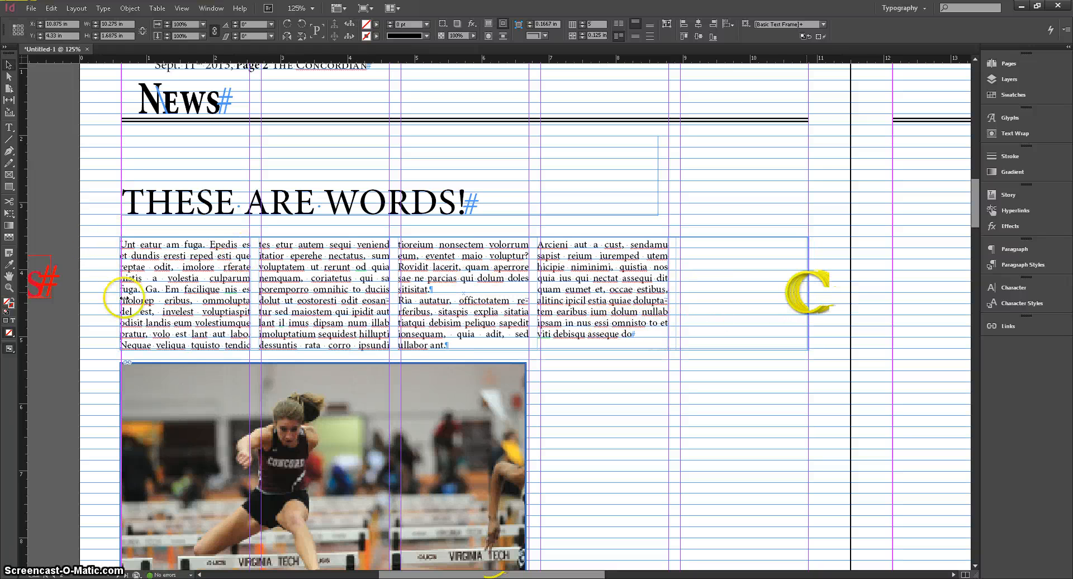
drag(121, 293, 121, 292)
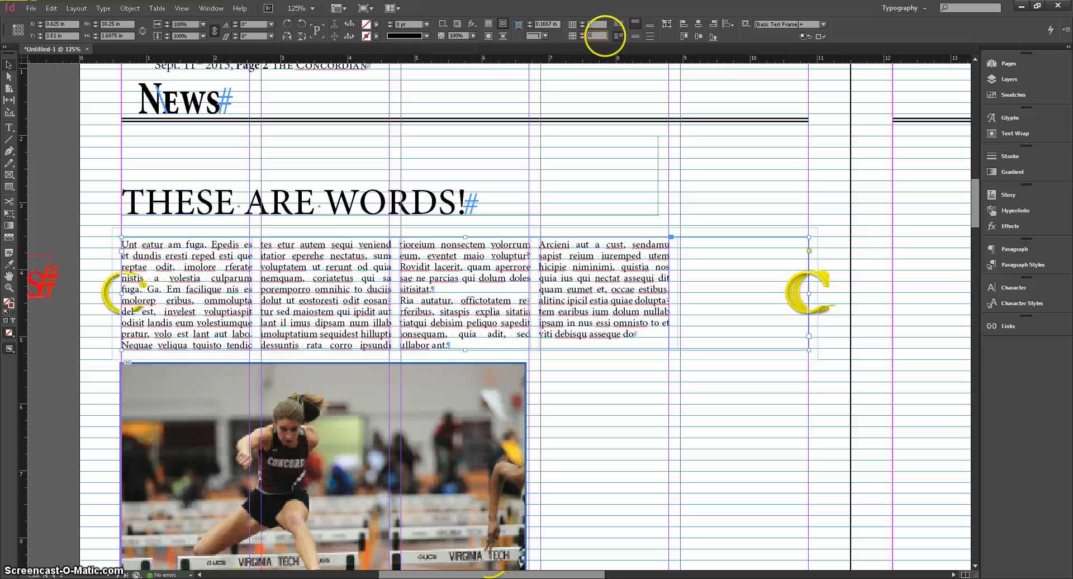
key(Return)
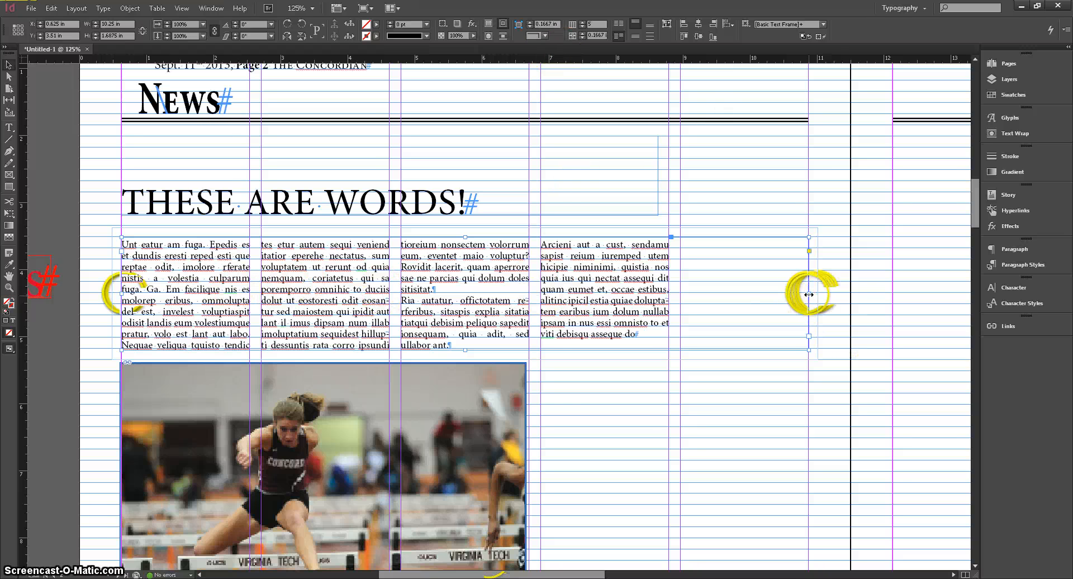
Narrow the body text frame to span the first four page columns and set its column count to 4.
drag(808, 295, 704, 294)
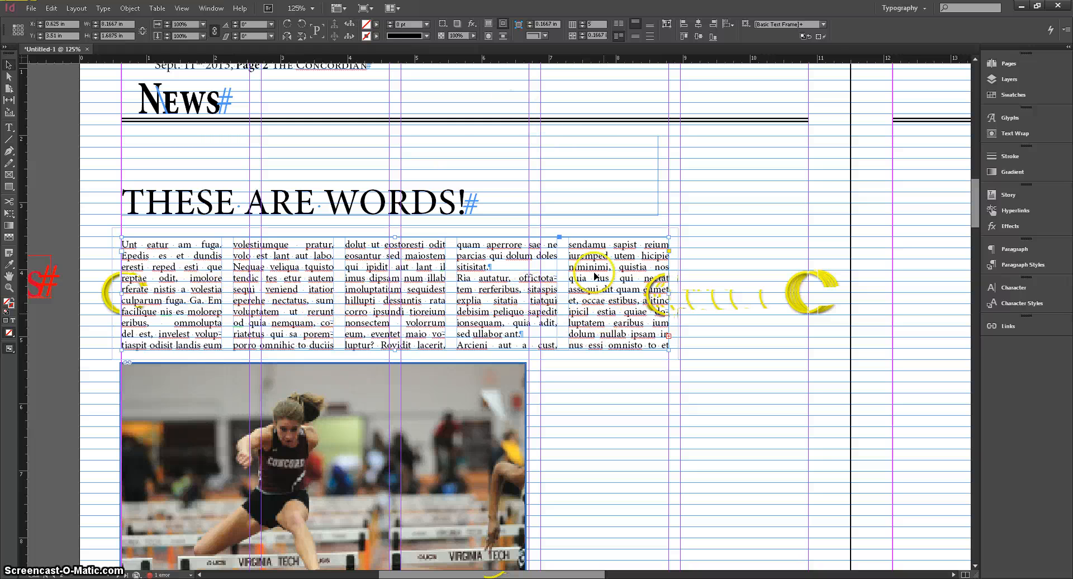
click(583, 28)
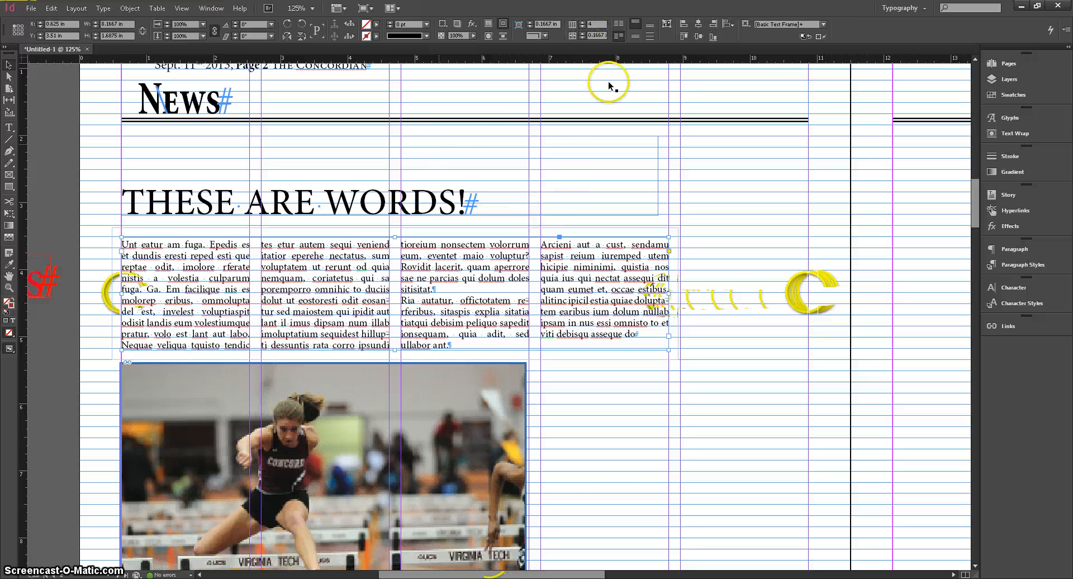
Select the headline, body text and photo frames together and align their horizontal centers.
drag(603, 480, 299, 166)
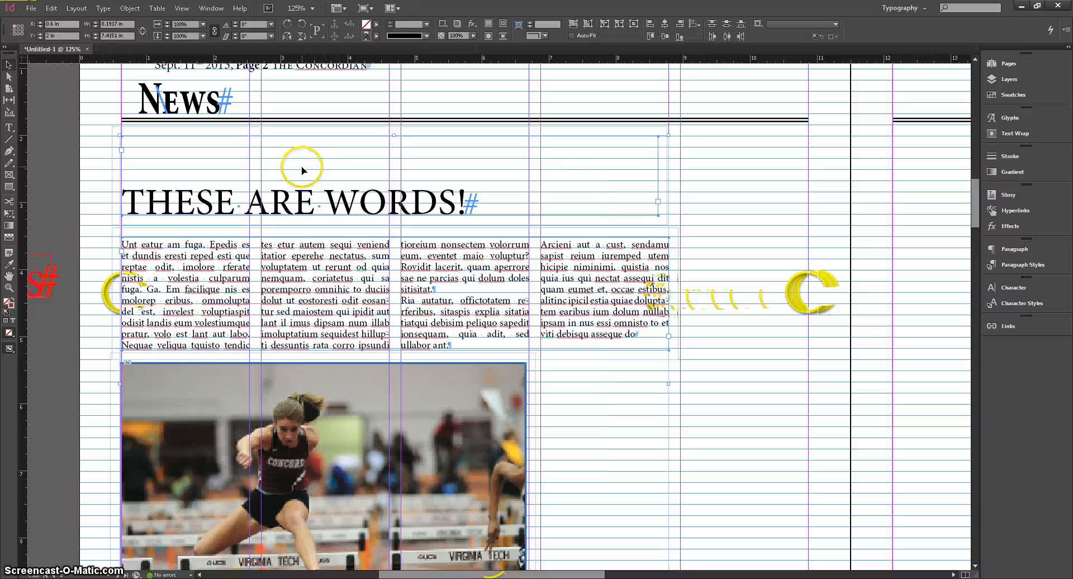
click(757, 443)
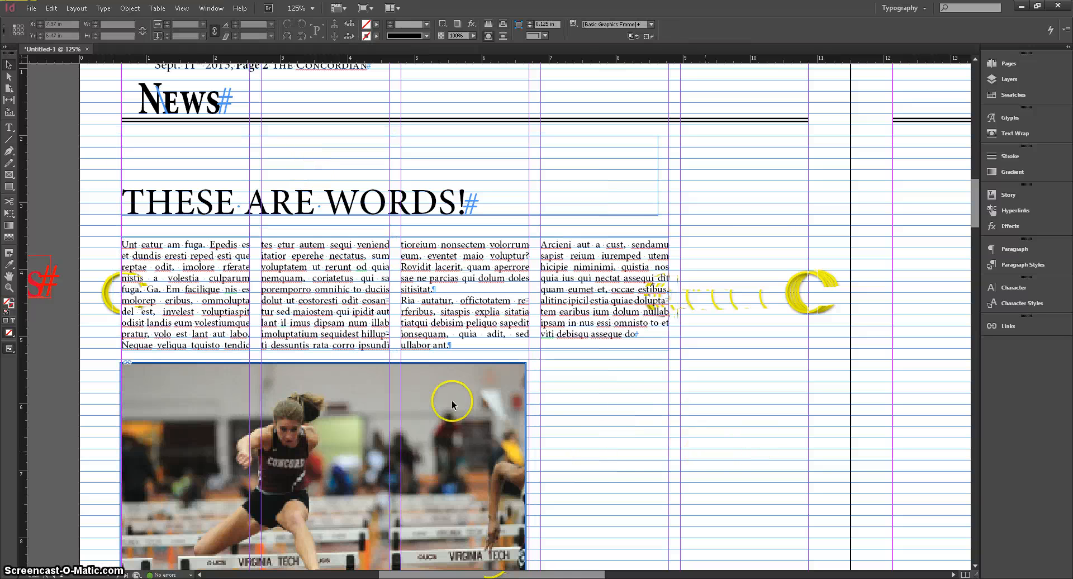
drag(620, 460, 343, 196)
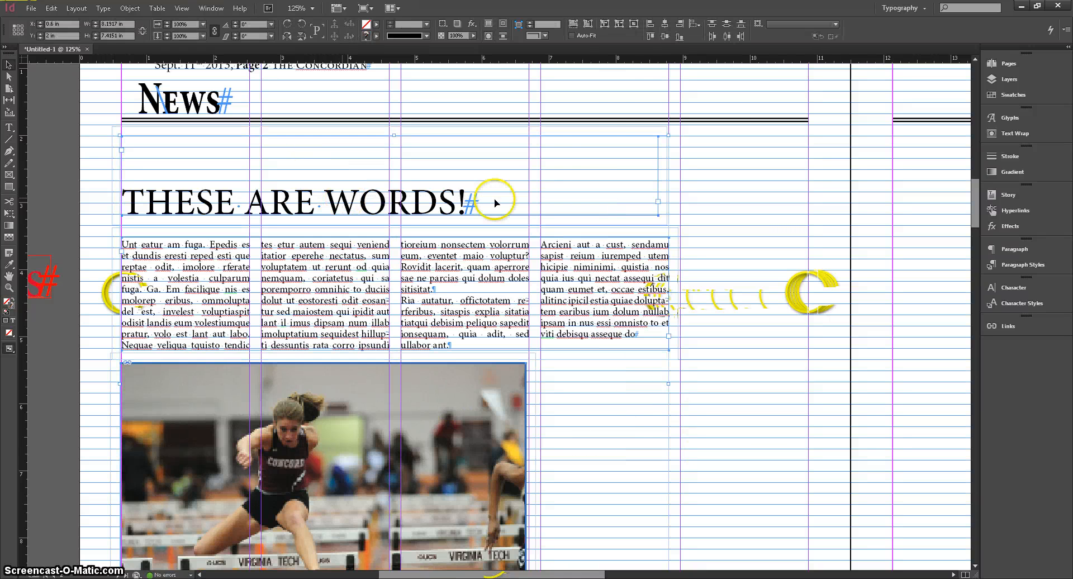
click(665, 24)
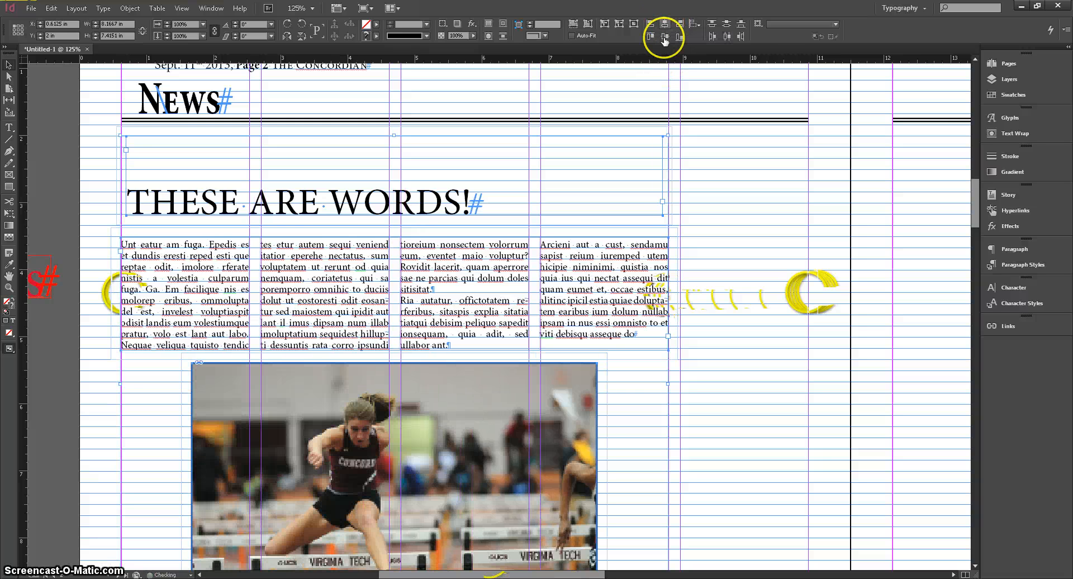
Try vertical-center, top, bottom, right and left alignment on the three frames, ending with bottom edges and horizontal centers aligned.
click(663, 37)
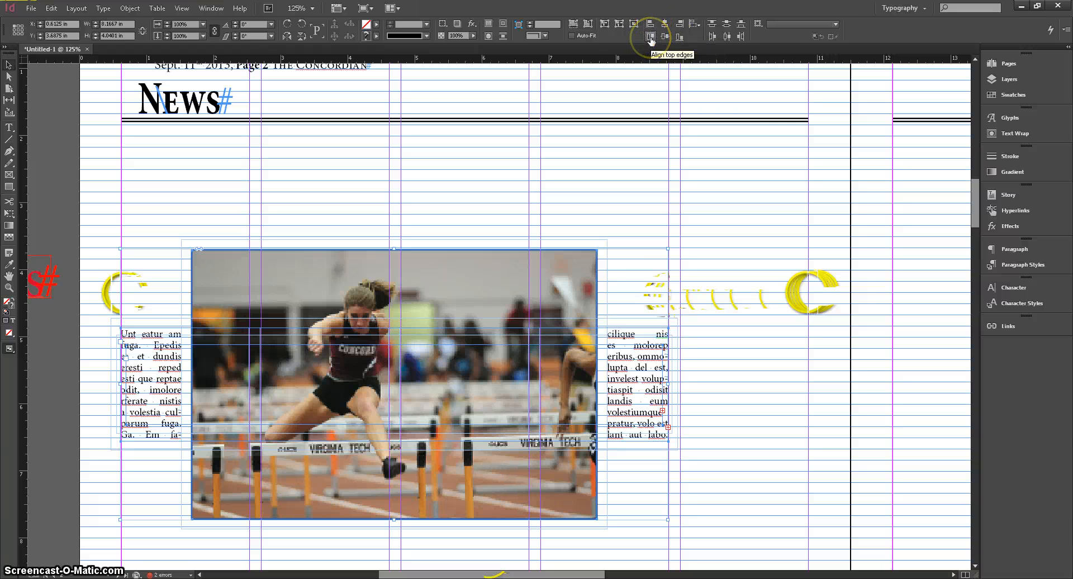
click(651, 37)
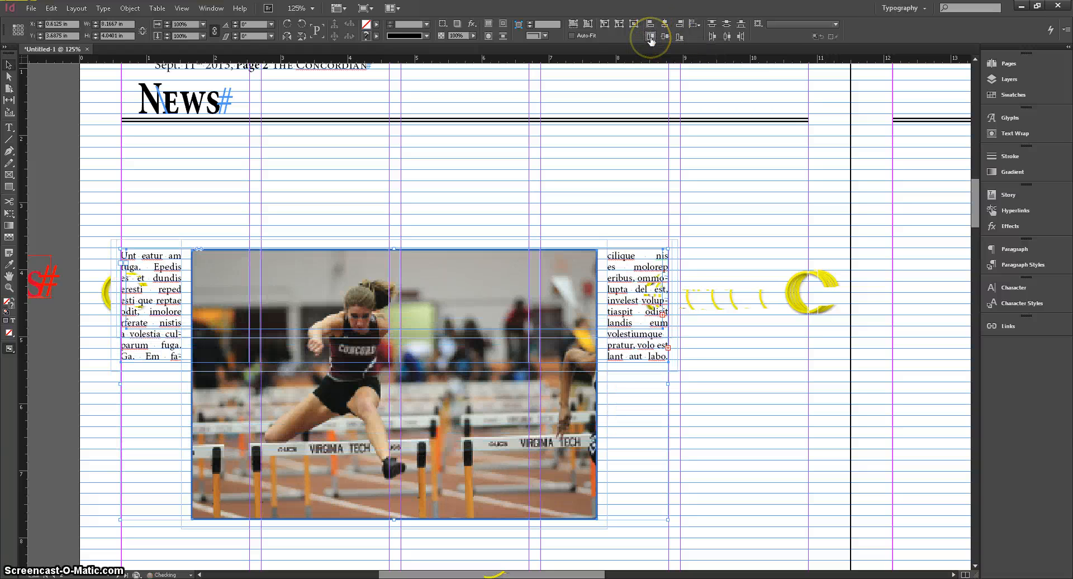
click(679, 37)
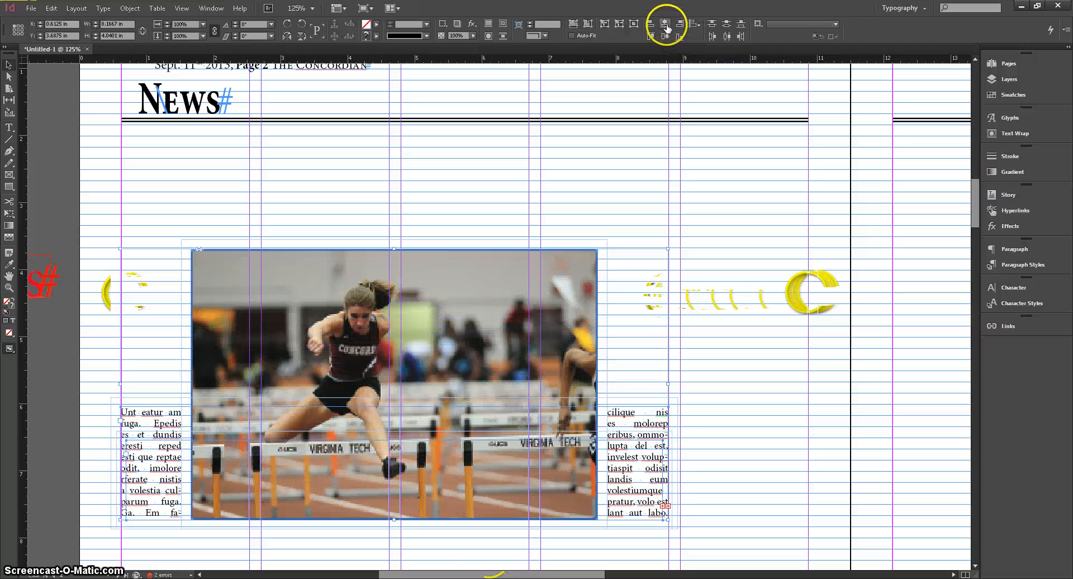
click(679, 24)
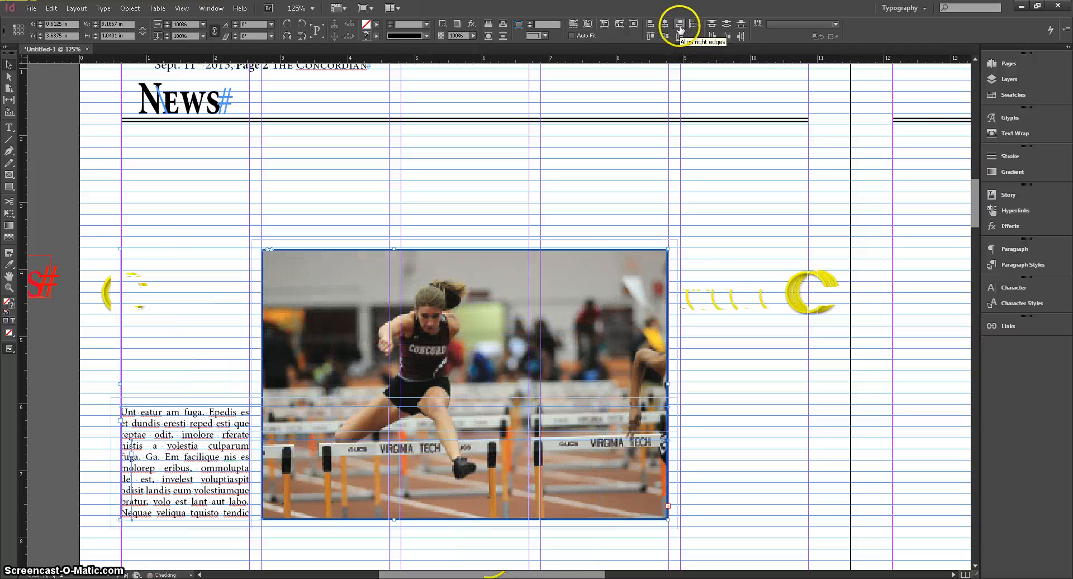
click(650, 24)
click(665, 24)
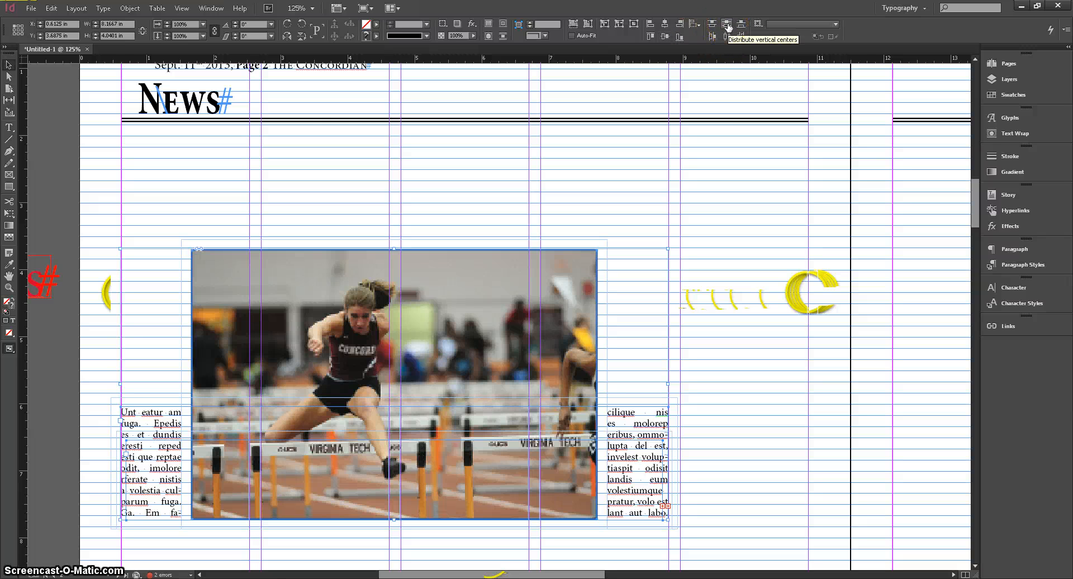
Distribute the three frames by vertical centers and bottom edges, shift them together slightly, and deselect them.
click(727, 26)
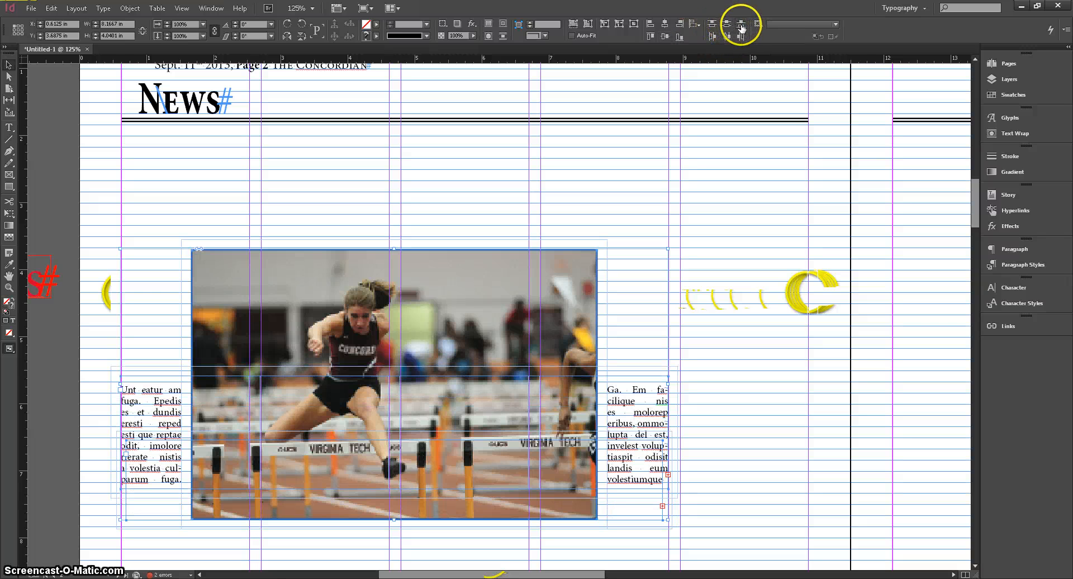
click(726, 35)
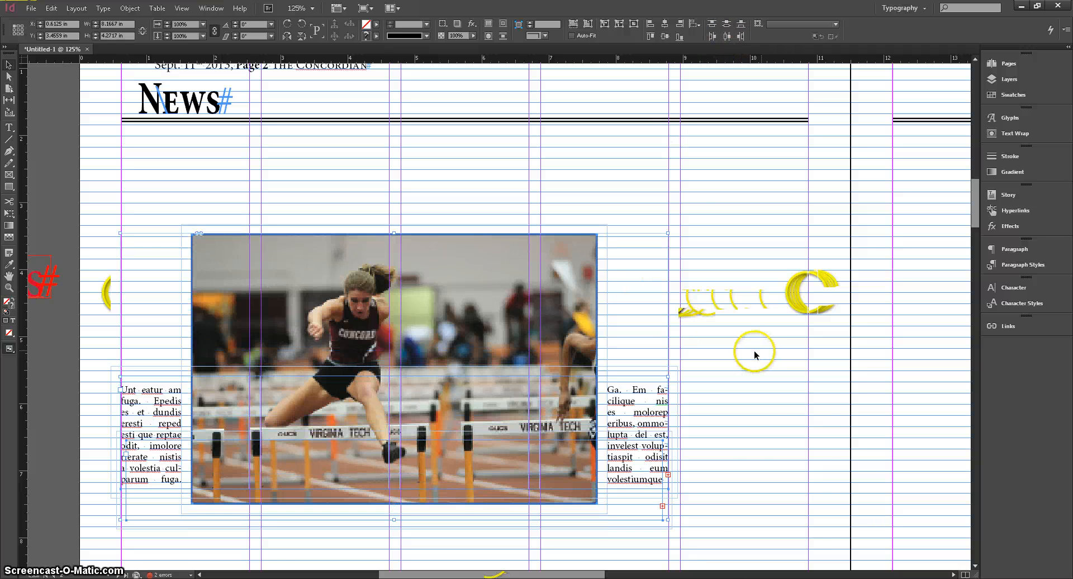
drag(441, 264, 772, 334)
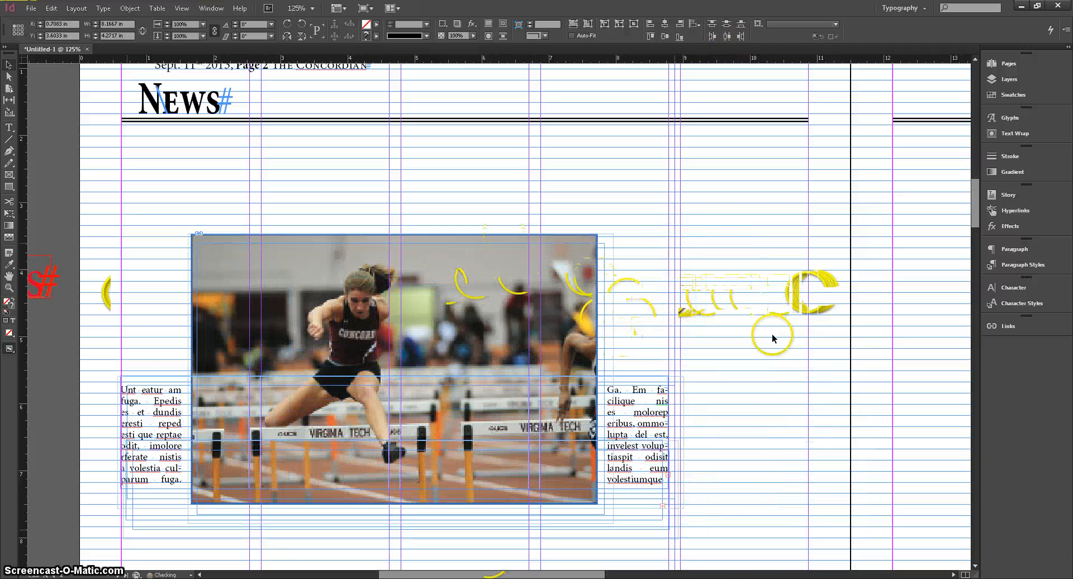
click(642, 404)
click(762, 339)
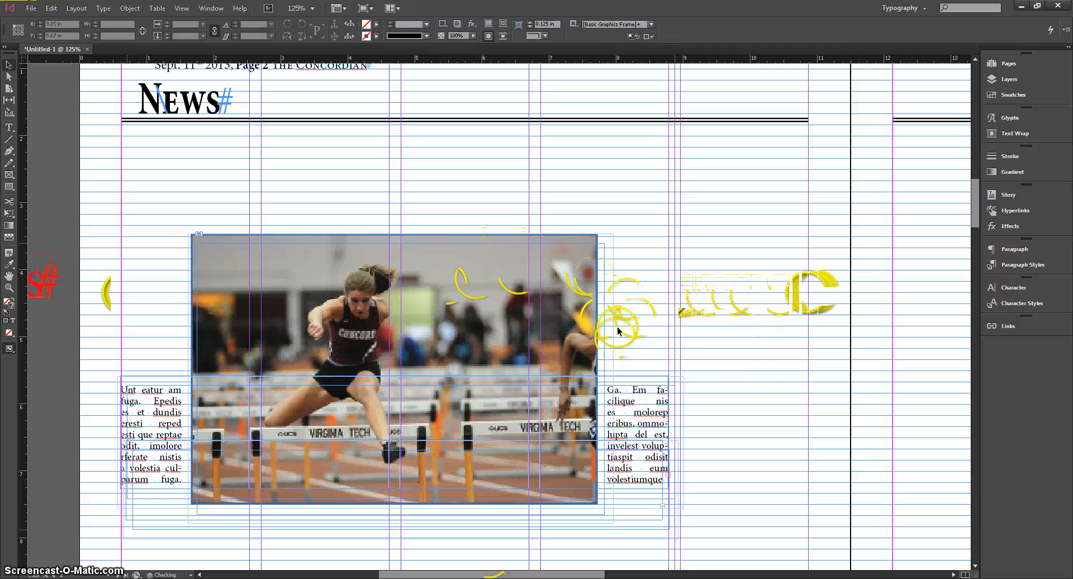
Separate the overlapping frames by moving the photo, placing the body text at Y 2 in under News and the headline at Y 7.5 in below the photo.
click(429, 279)
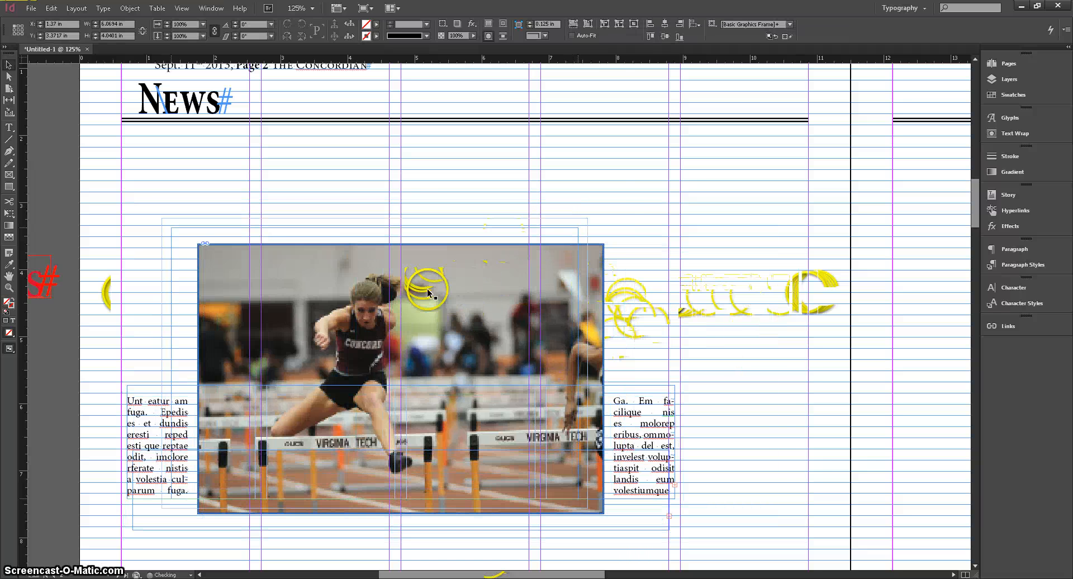
drag(671, 431, 662, 174)
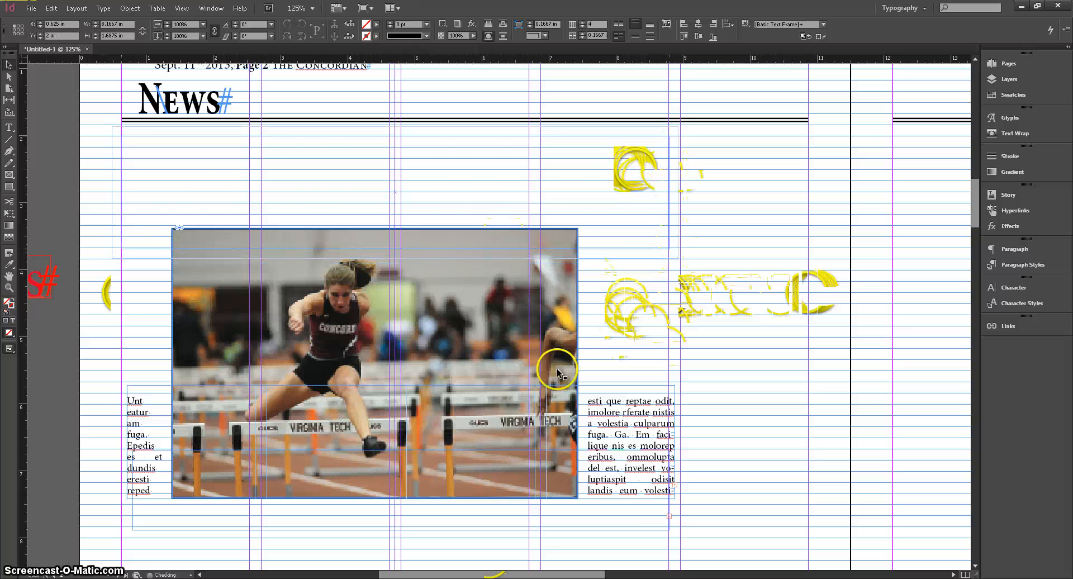
drag(669, 503, 670, 558)
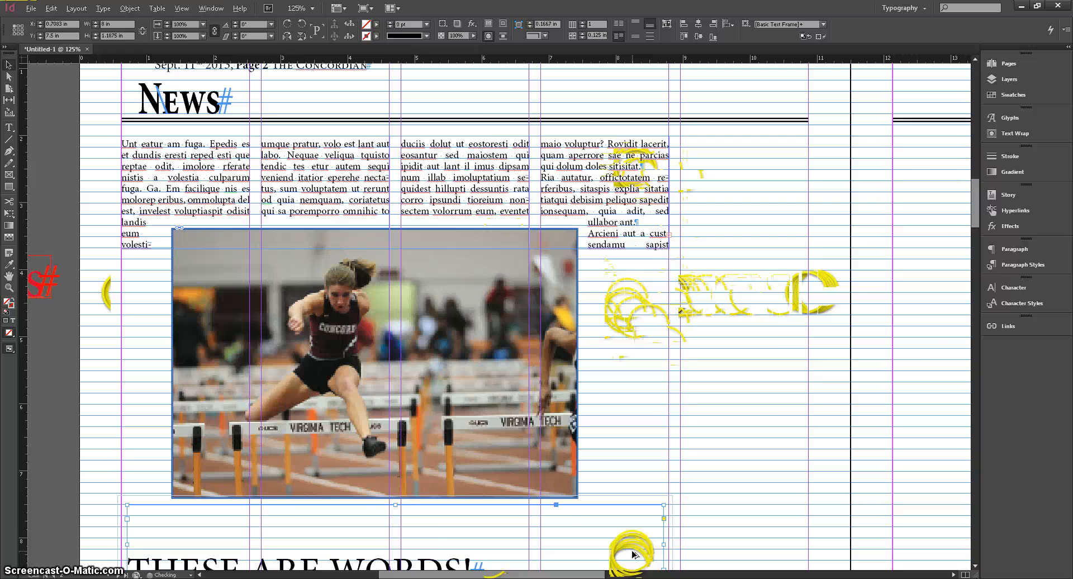
key(ctrl+minus)
scroll(612, 515, down, 3)
click(704, 341)
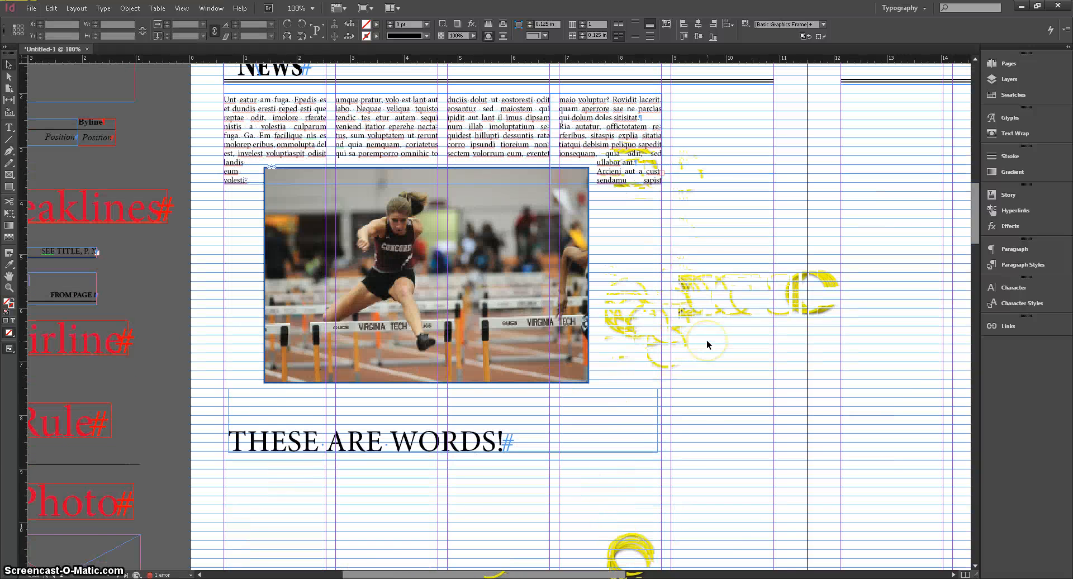
scroll(706, 340, up, 1)
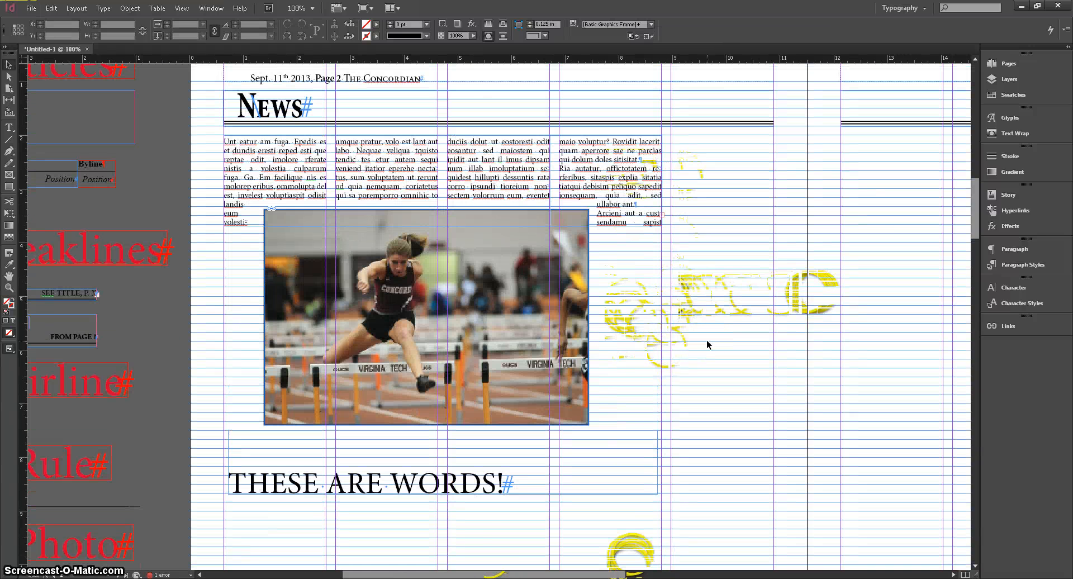